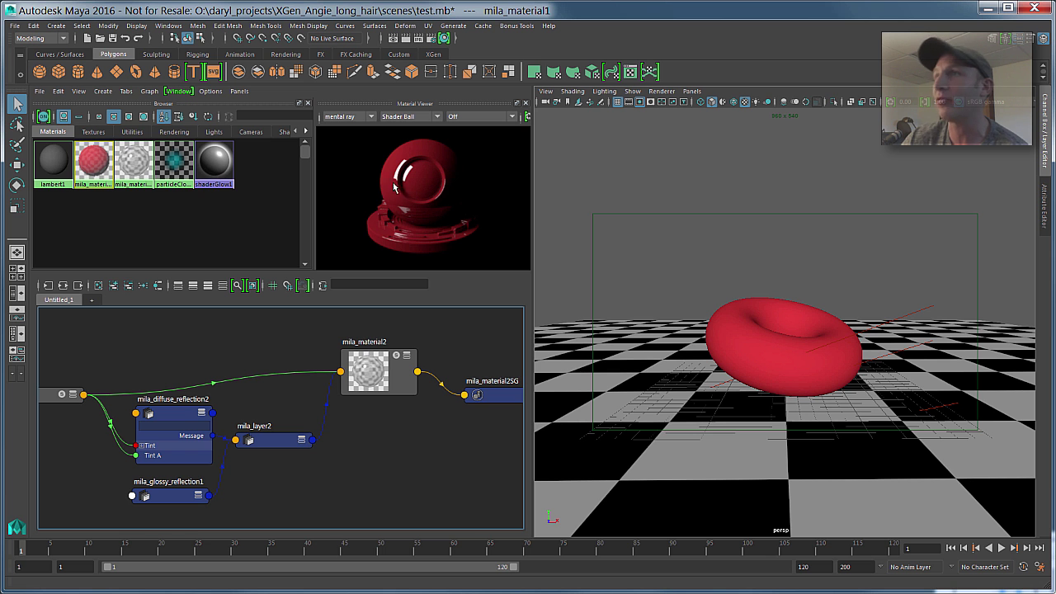
Render the mila_material2 red torus with mental ray and lower the Render View exposure.
click(371, 379)
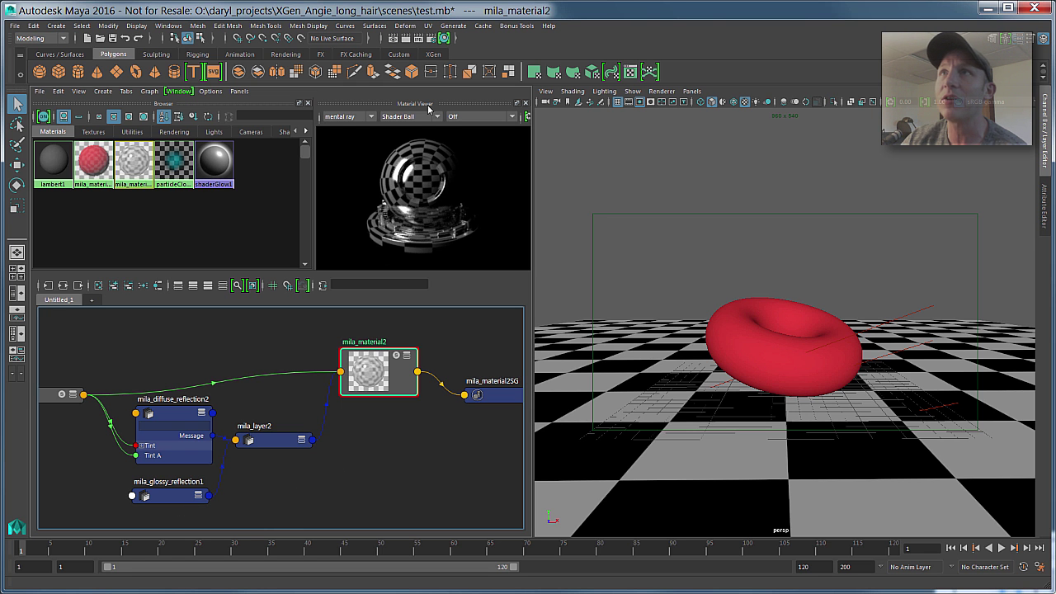
click(404, 39)
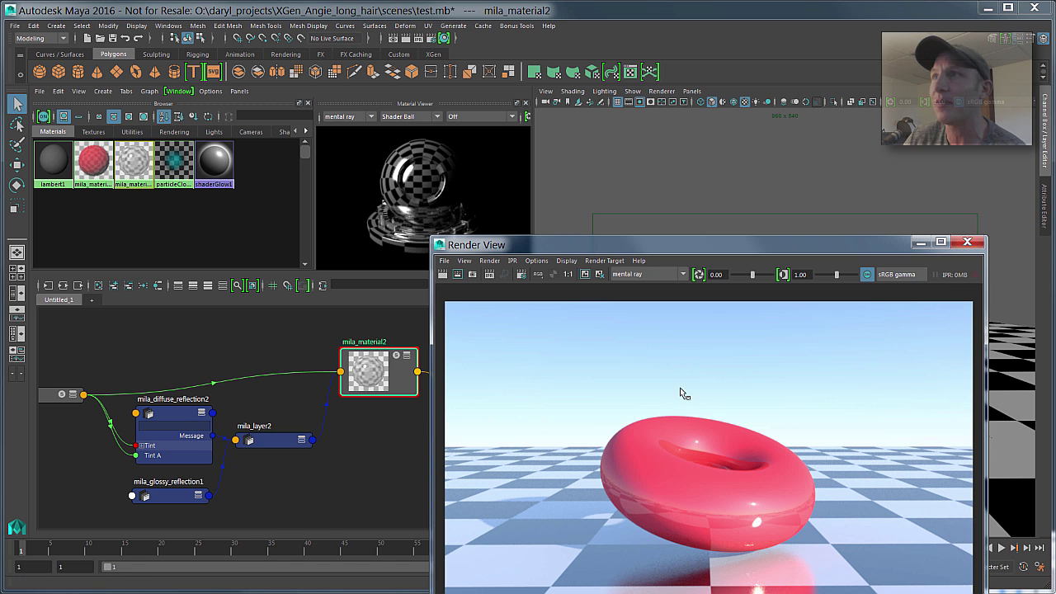
drag(754, 245, 692, 197)
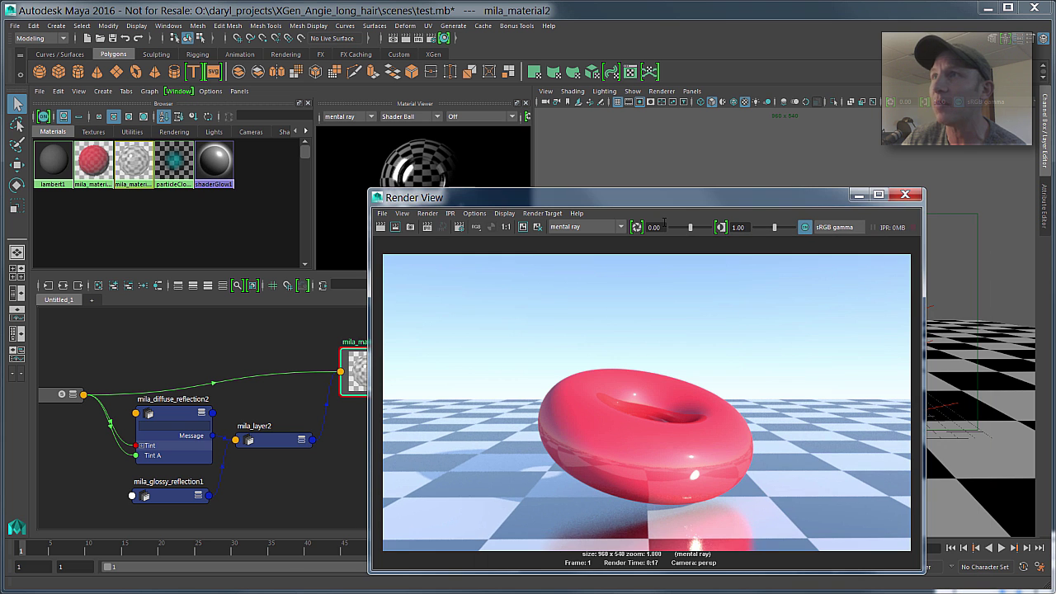
click(635, 227)
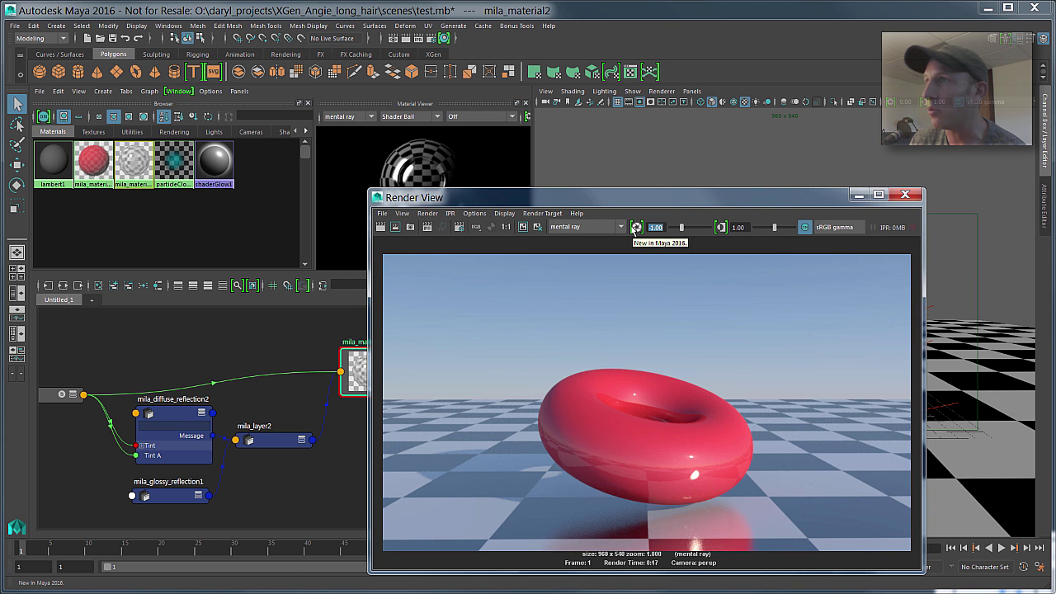
drag(643, 198, 631, 139)
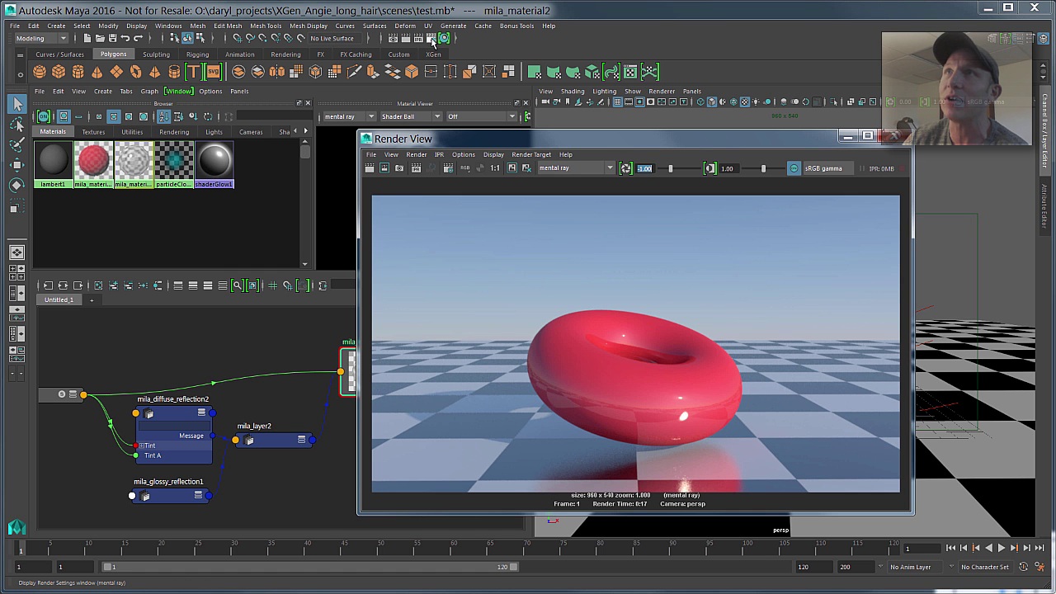
Open Render Settings on the Scene tab and expand its Passes section.
click(432, 41)
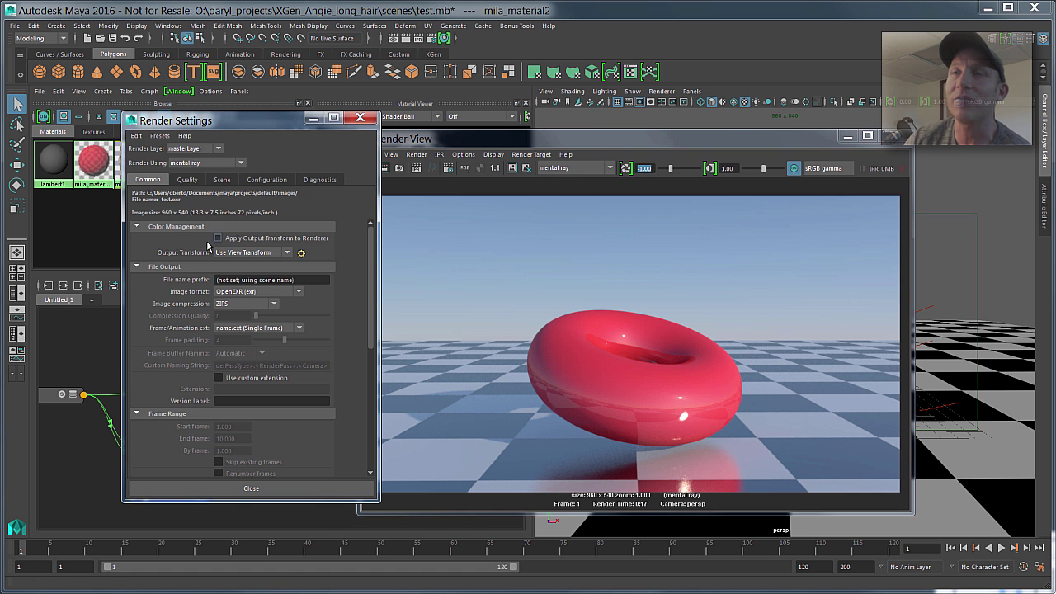
click(217, 182)
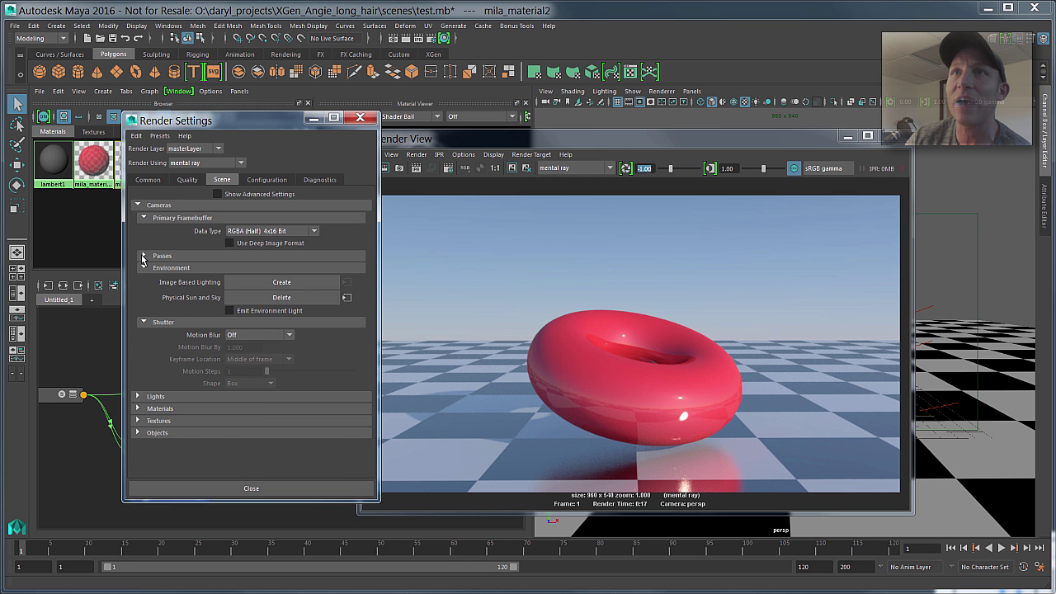
click(144, 255)
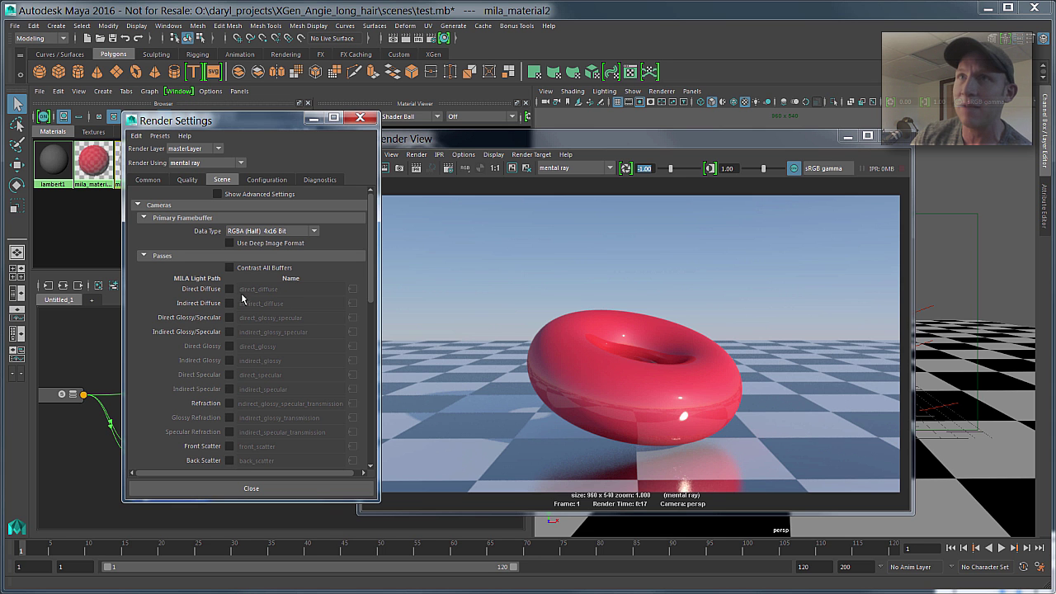
Enable the direct_diffuse, indirect_diffuse, direct_glossy_specular and indirect_glossy_specular MILA passes.
click(230, 289)
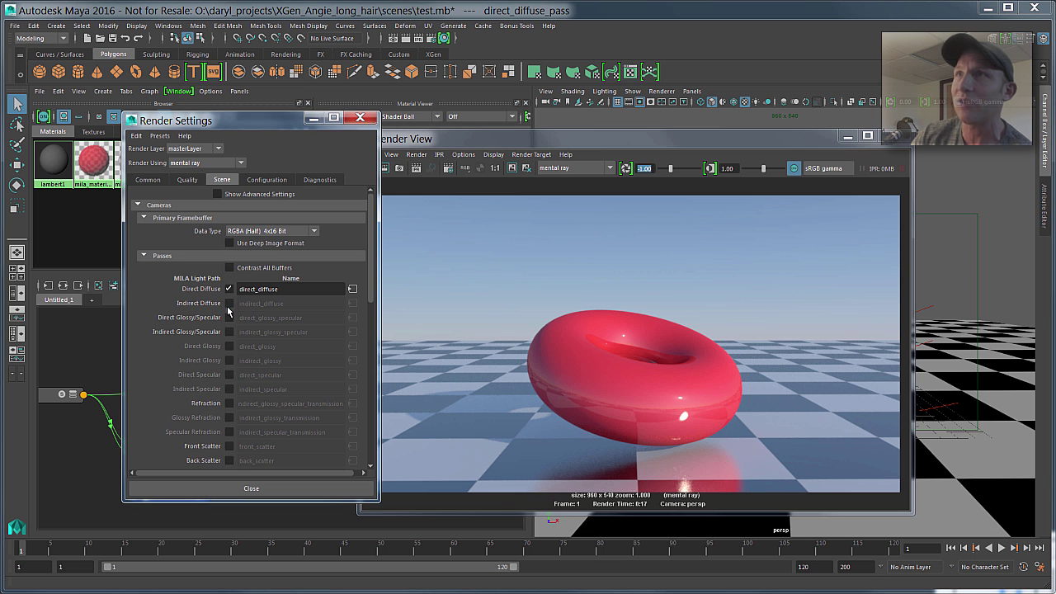
click(230, 304)
click(229, 318)
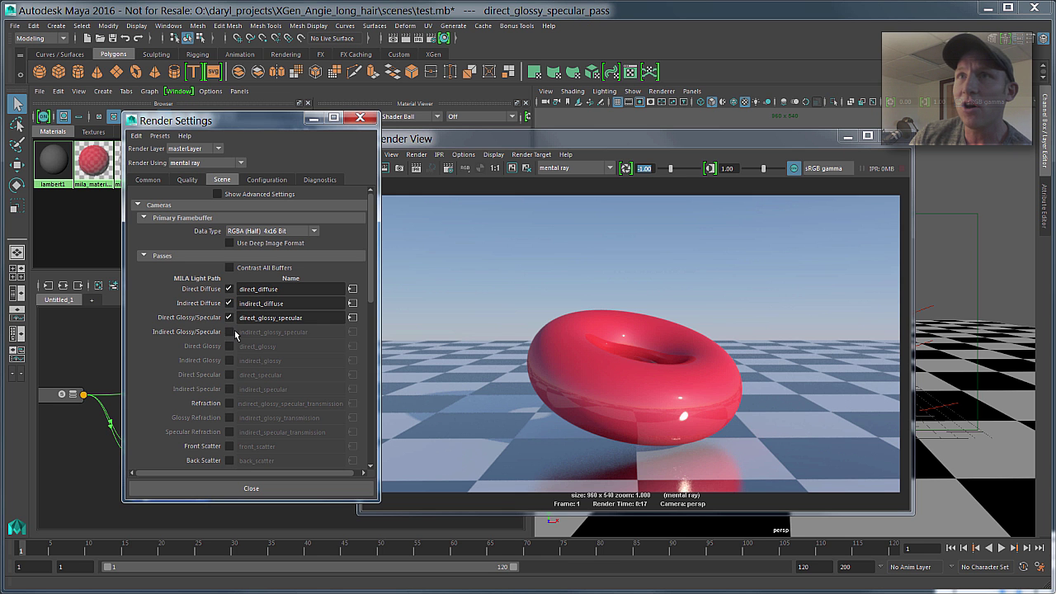
click(231, 332)
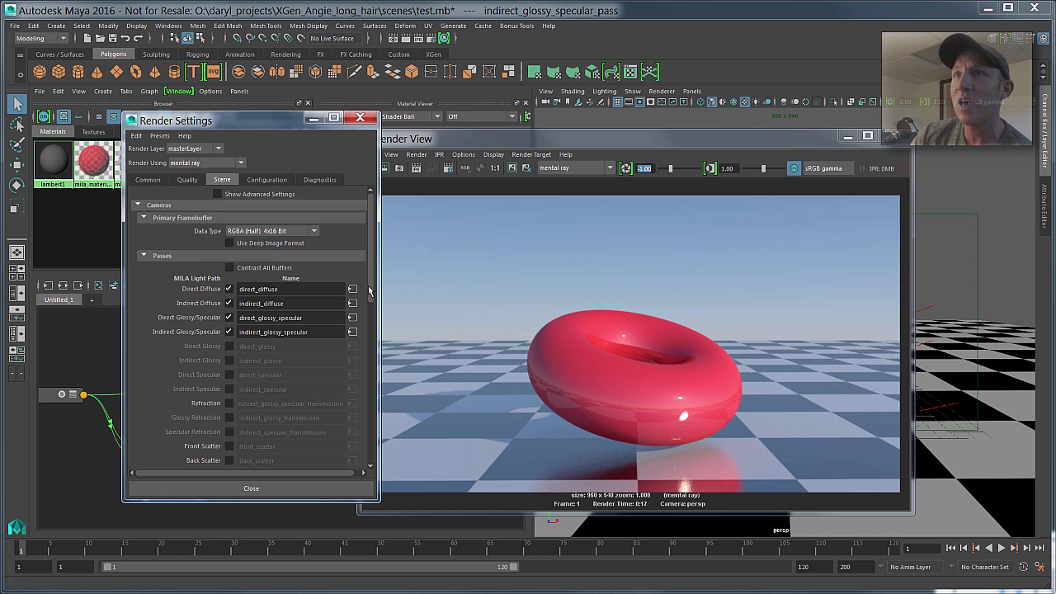
scroll(367, 305, down, 5)
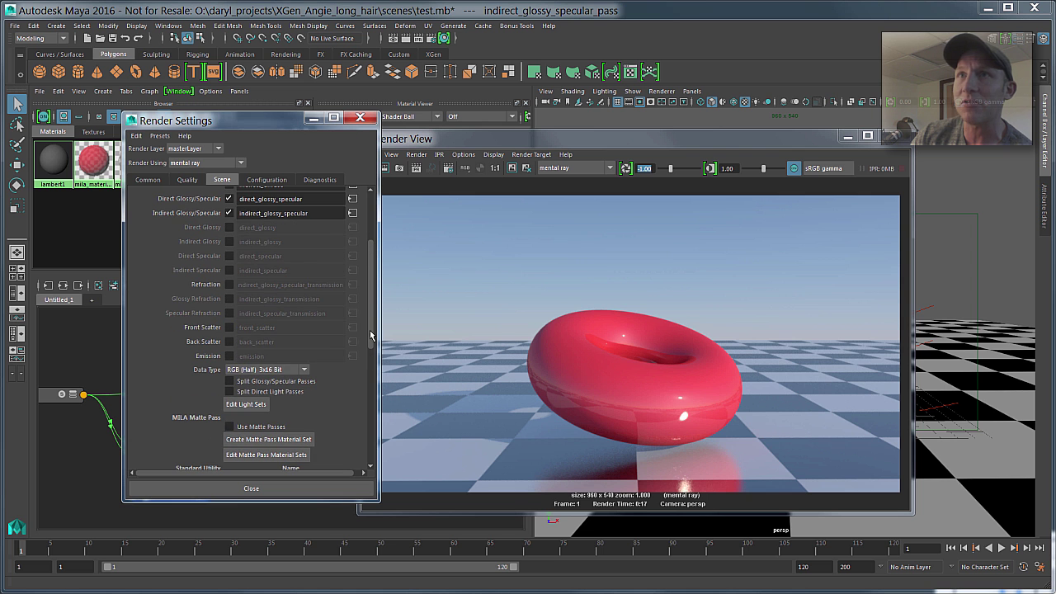
drag(371, 325, 368, 353)
scroll(367, 353, down, 1)
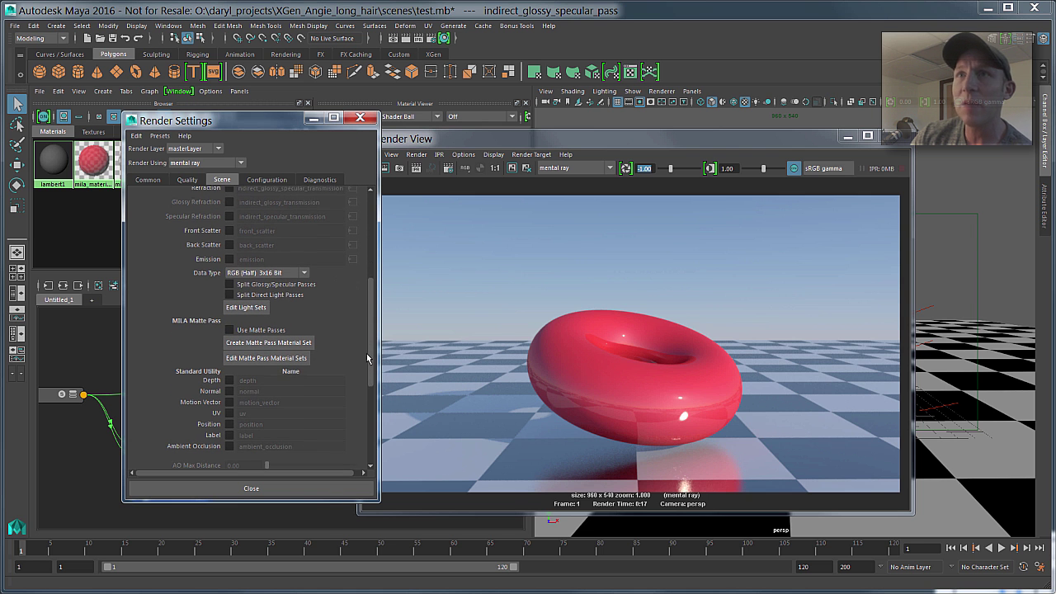
Enable the Depth utility pass and Use Matte Passes, then close the Render View.
click(229, 378)
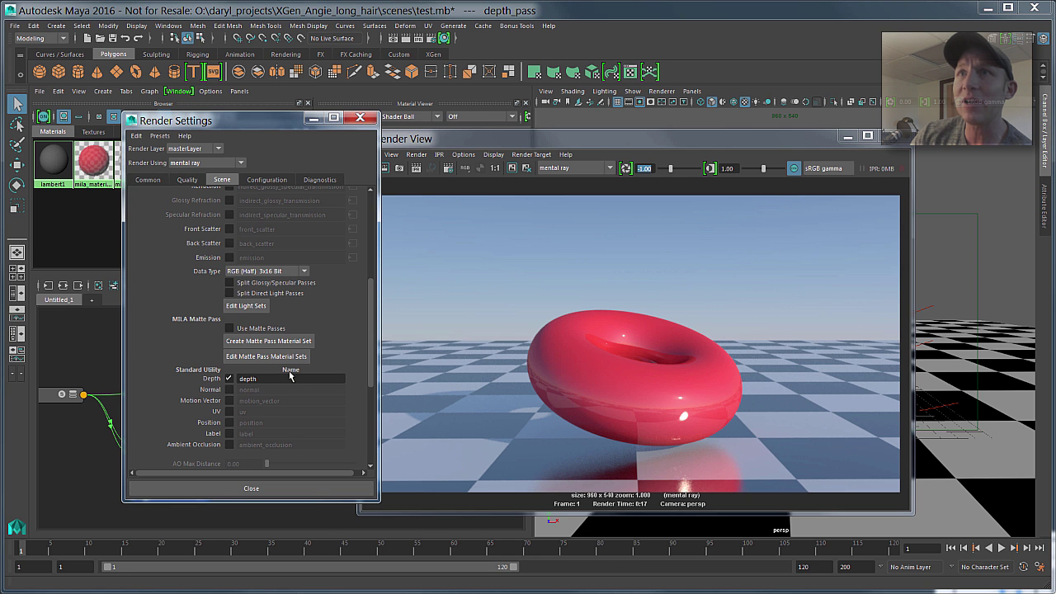
click(230, 328)
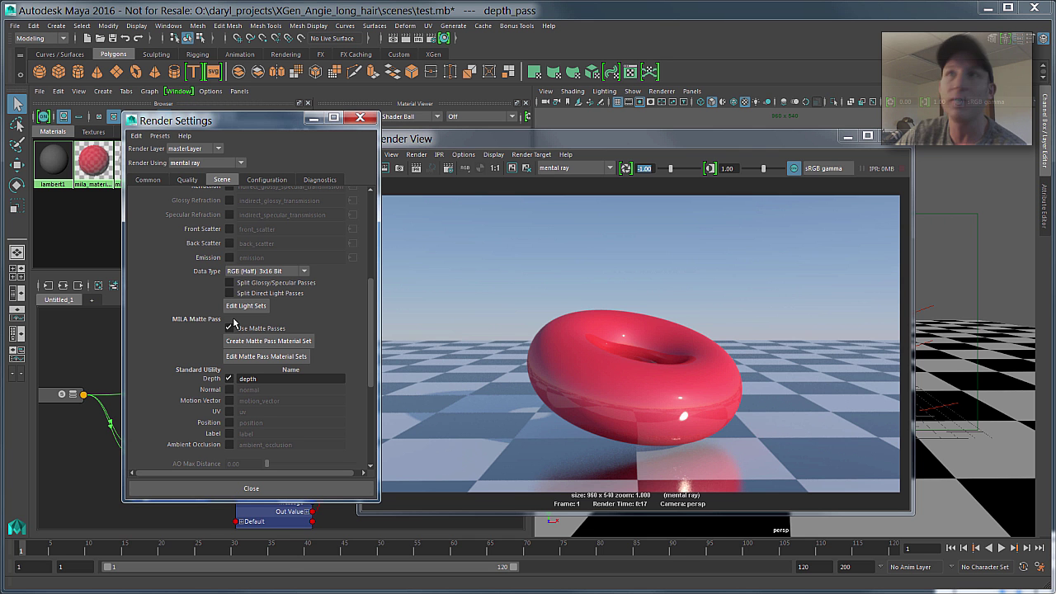
drag(696, 142, 741, 143)
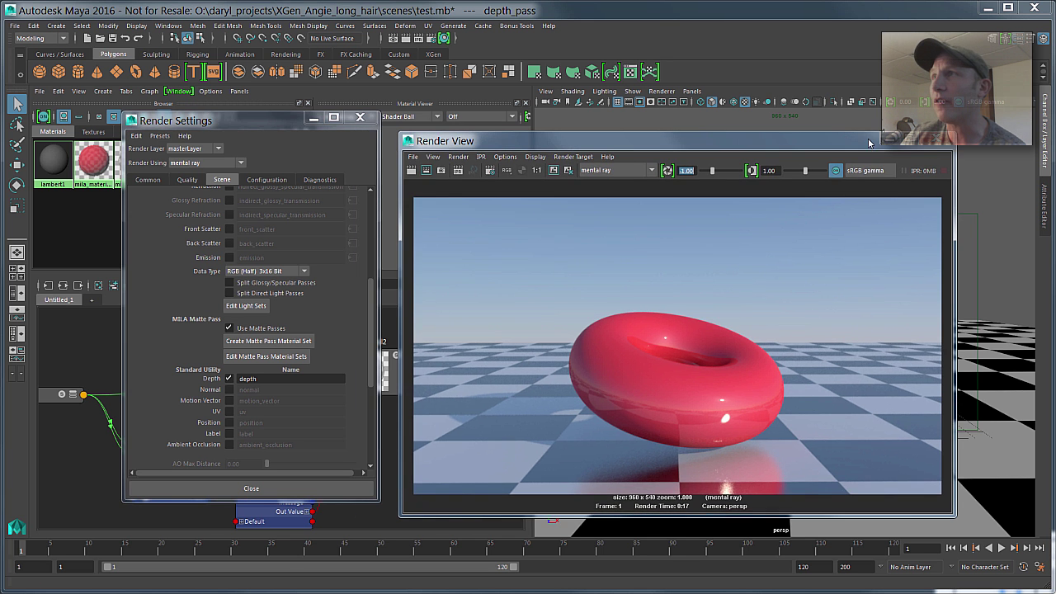
click(940, 141)
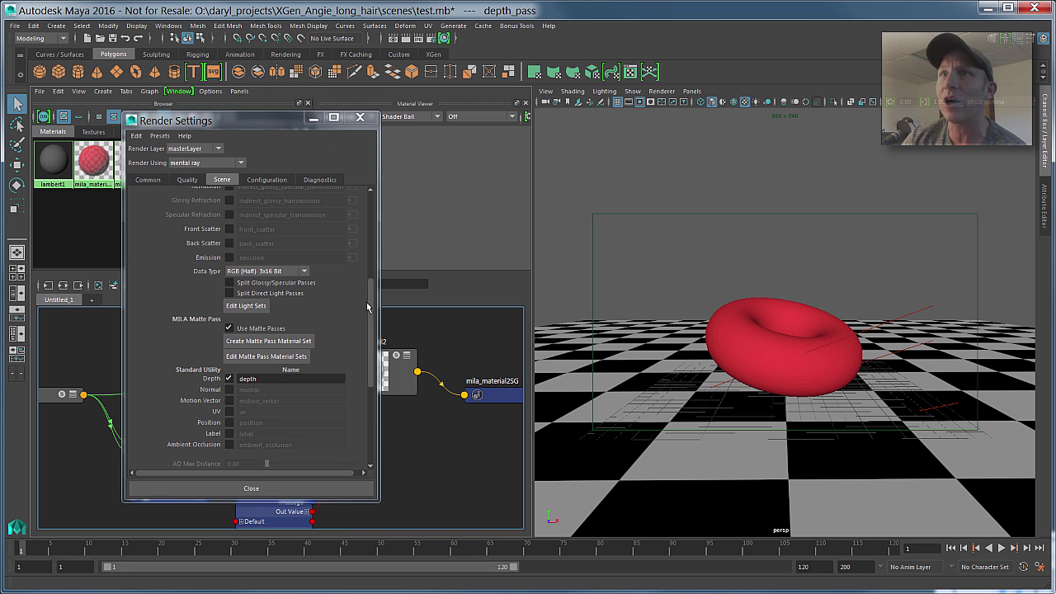
Show the output attributes of the depth, direct_diffuse, indirect_diffuse and direct_glossy_specular passes.
drag(372, 310, 372, 293)
drag(380, 245, 383, 207)
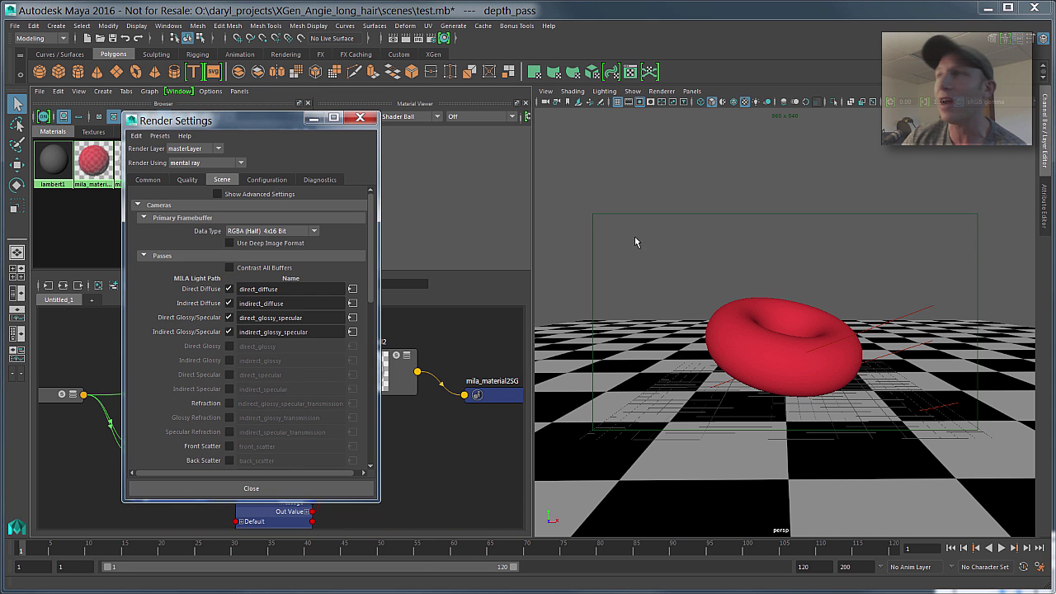
click(1044, 215)
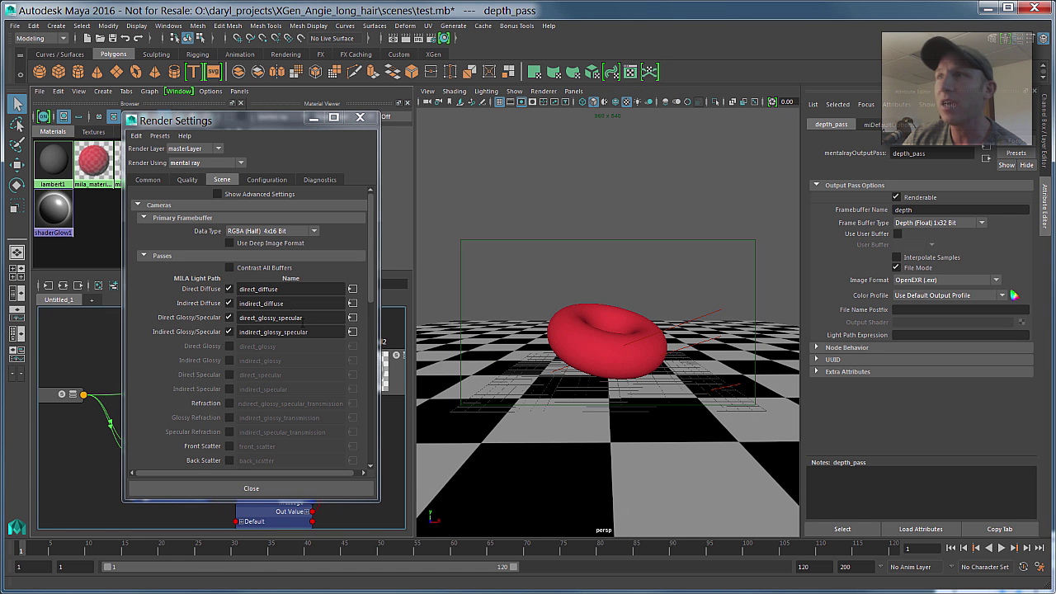
click(352, 289)
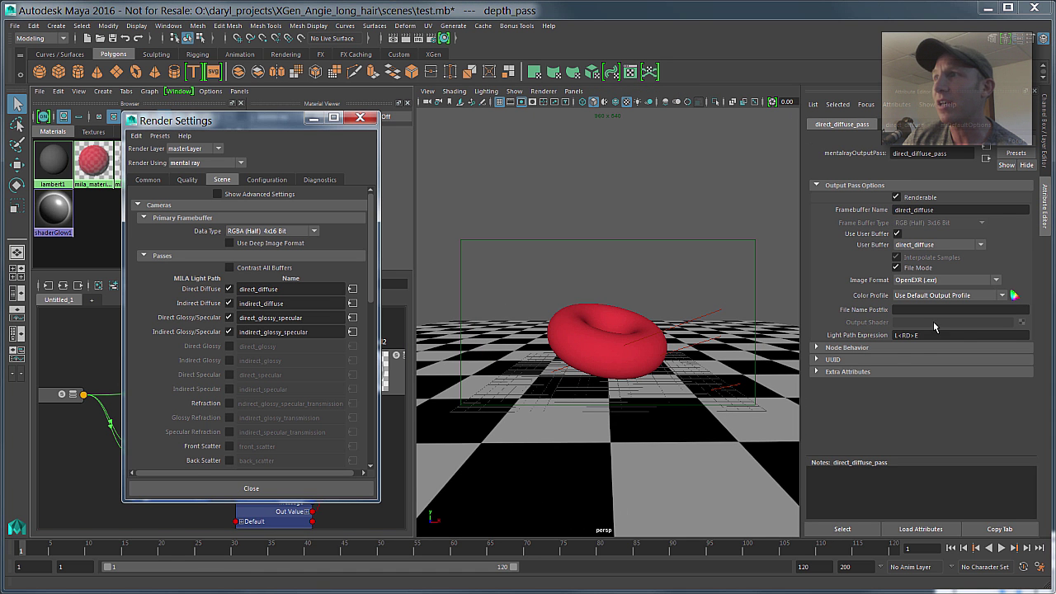
click(352, 303)
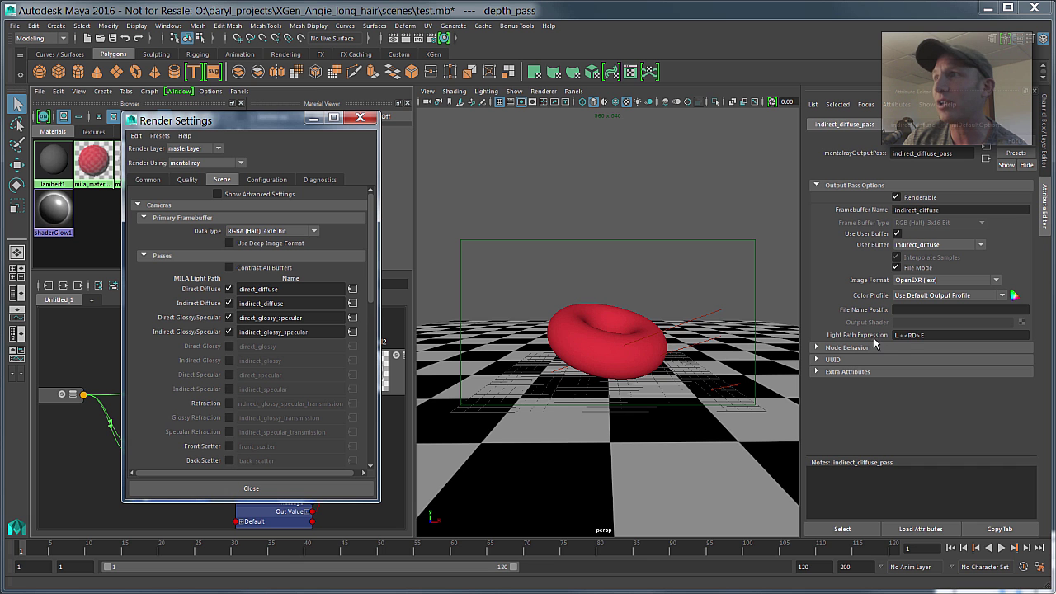
click(352, 318)
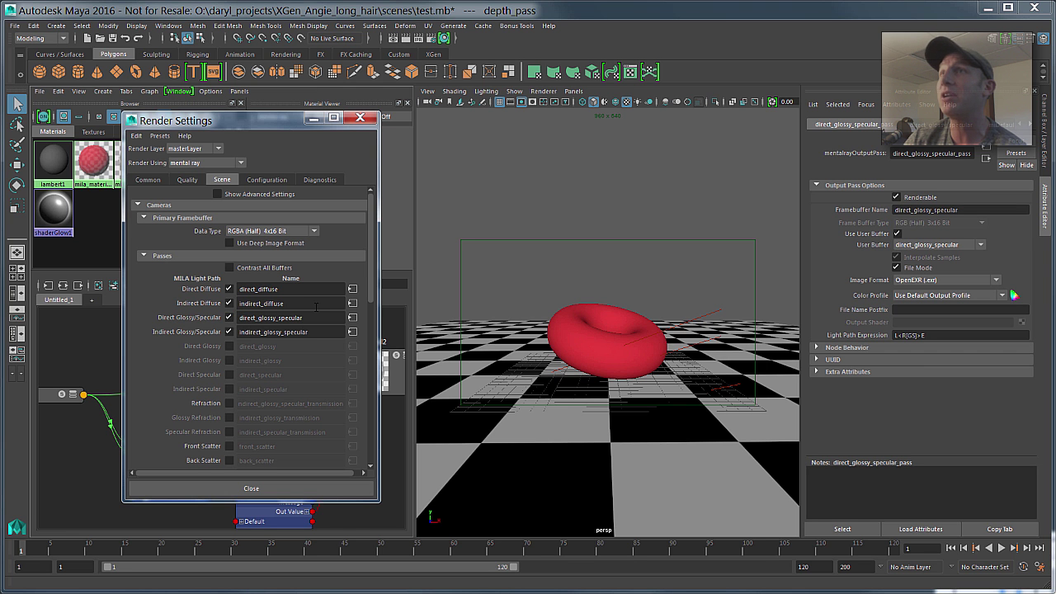
Re-render the torus with mental ray and set the Render View exposure to -1.
click(391, 41)
click(394, 39)
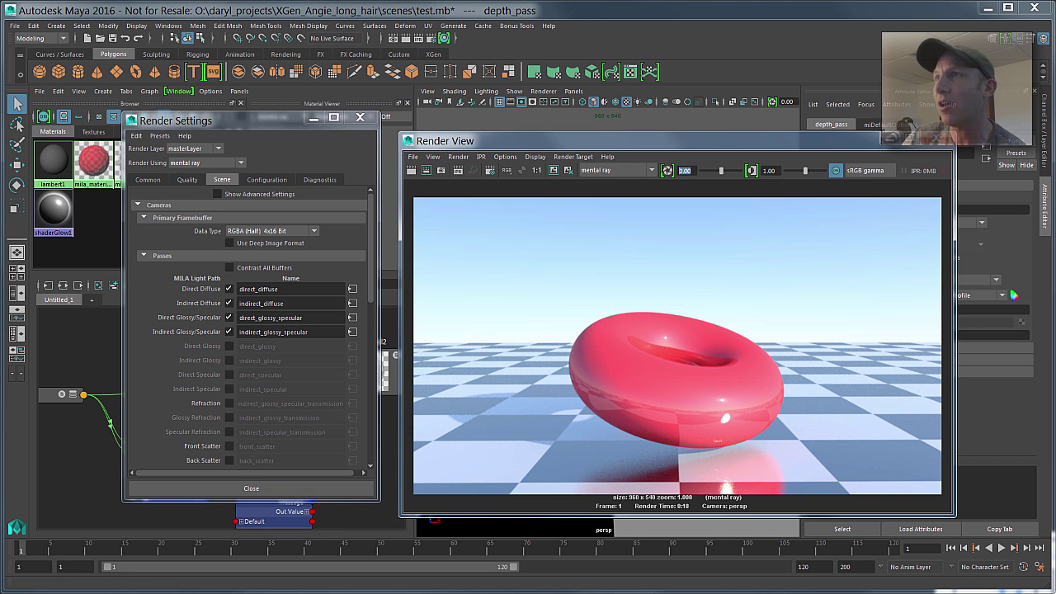
double_click(683, 171)
text(-1)
key(Return)
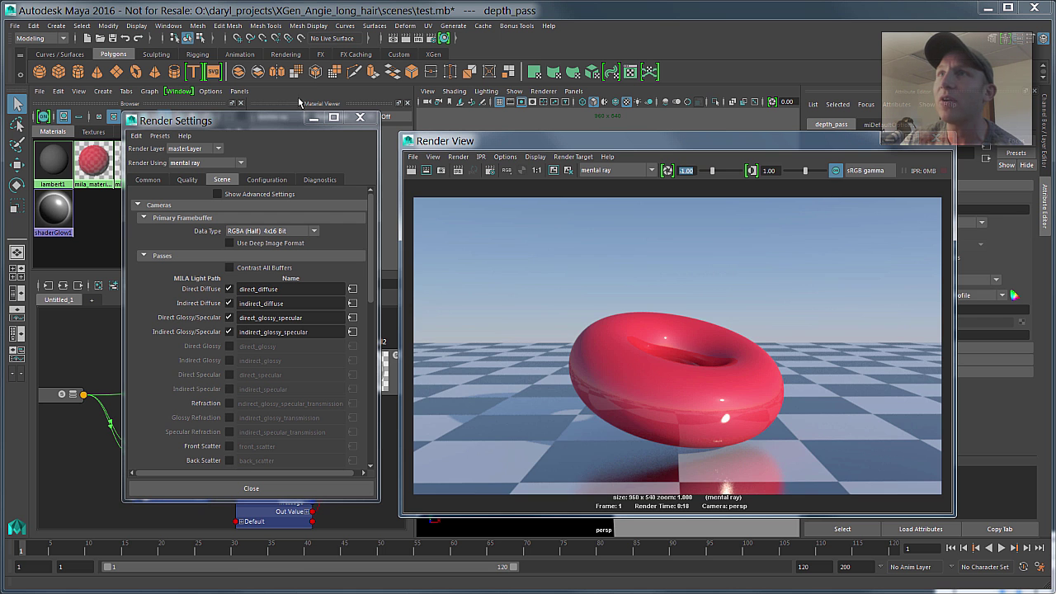
Load the direct_diffuse render pass into imf_disp and enlarge the viewer window.
click(422, 158)
mouse_move(447, 240)
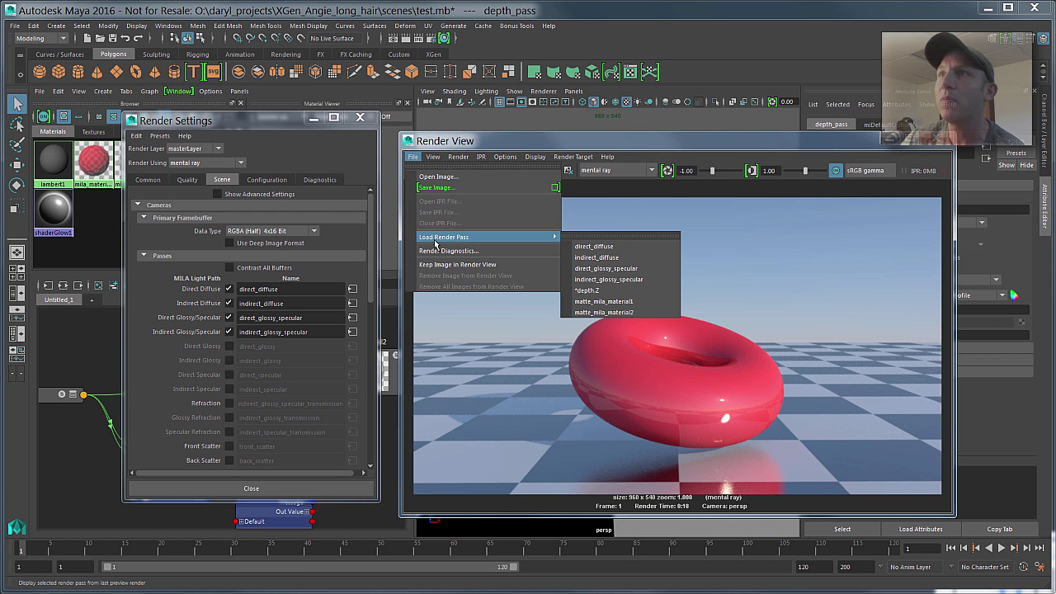
click(594, 246)
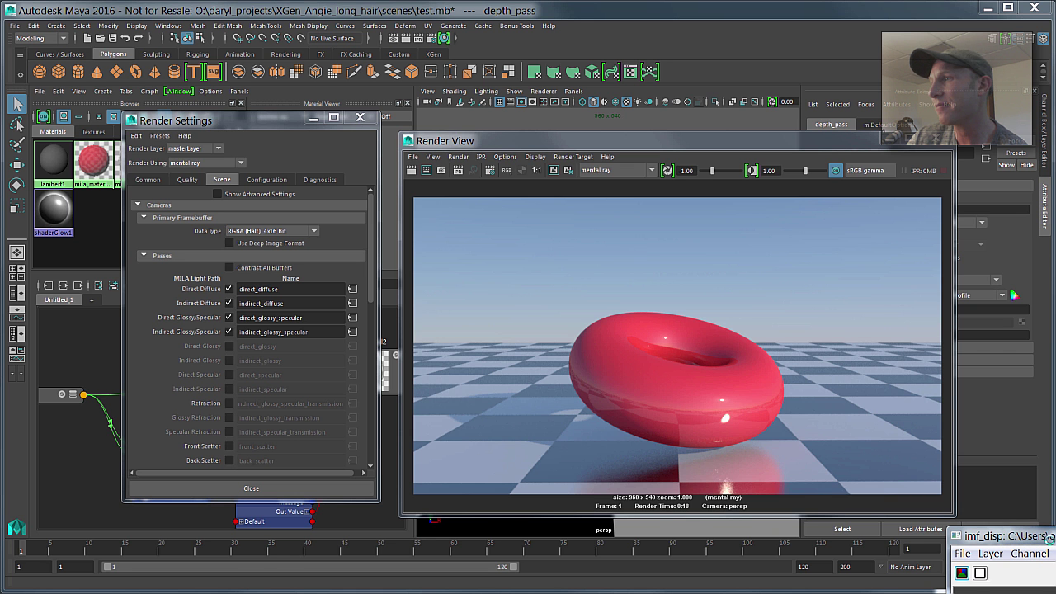
drag(1022, 536, 334, 79)
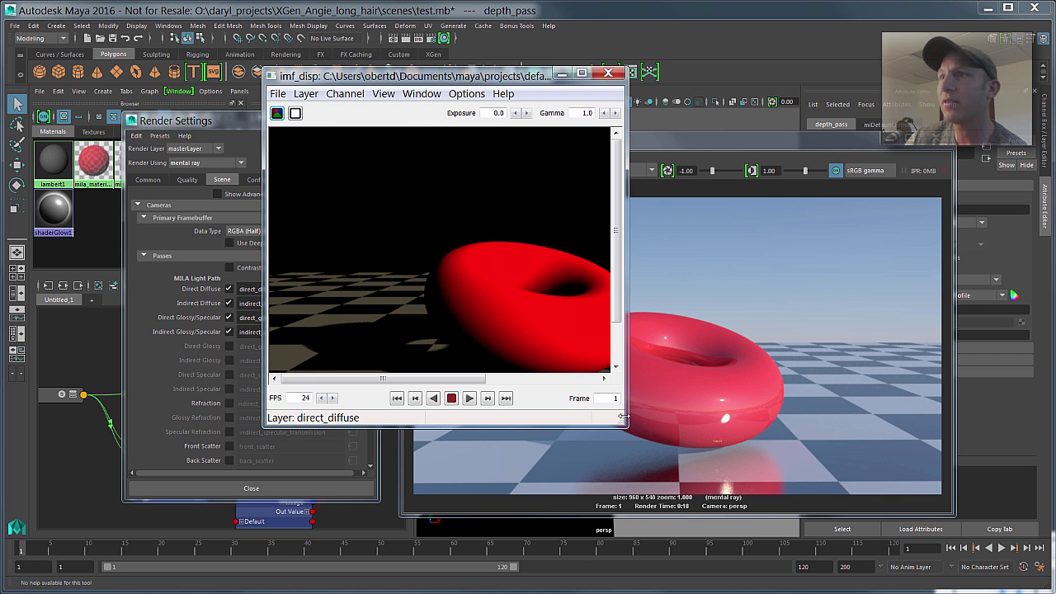
drag(616, 422, 912, 483)
double_click(872, 113)
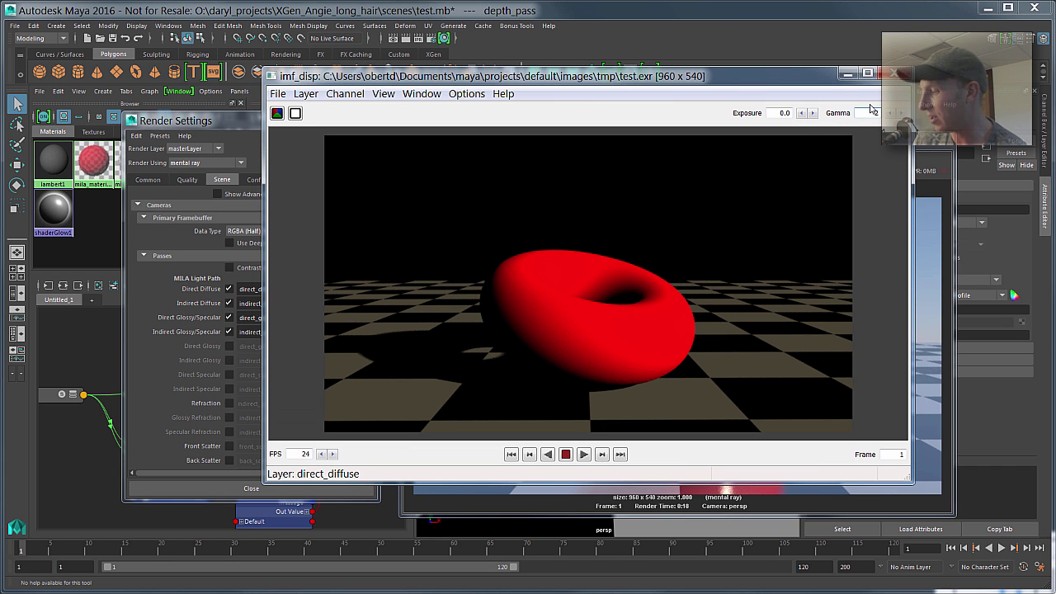
Set imf_disp gamma to 2.2 and exposure to -1.0, then display the depth.Z layer.
text(2.2)
key(Return)
double_click(784, 113)
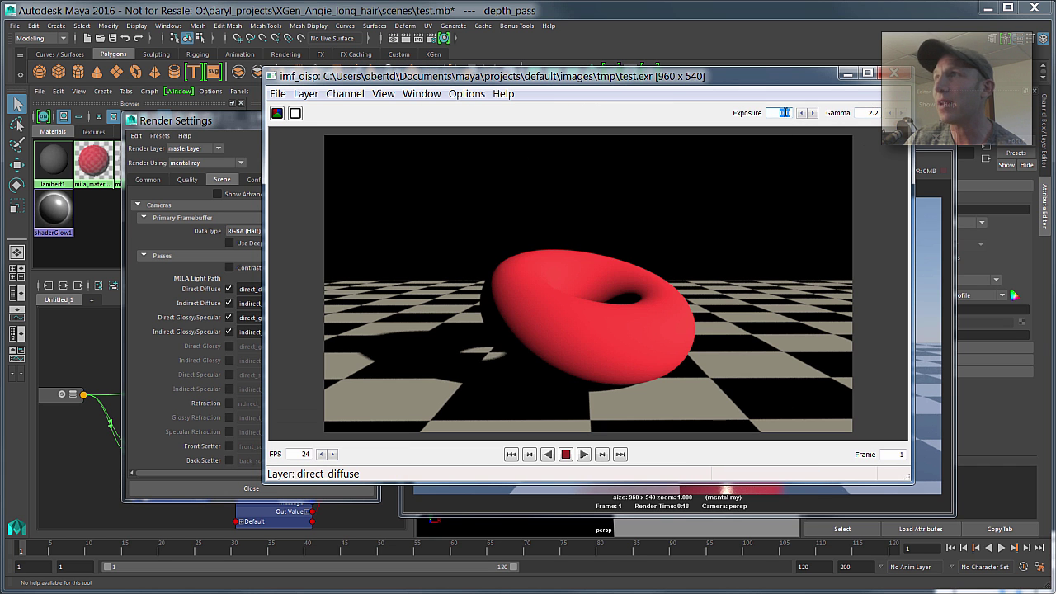
text(-1)
key(Return)
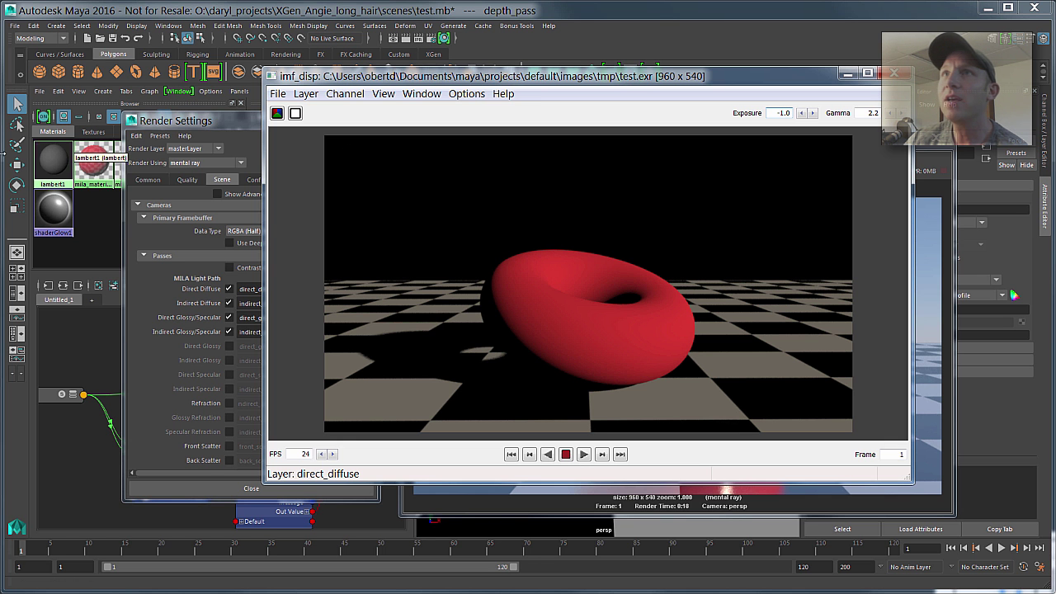
click(305, 94)
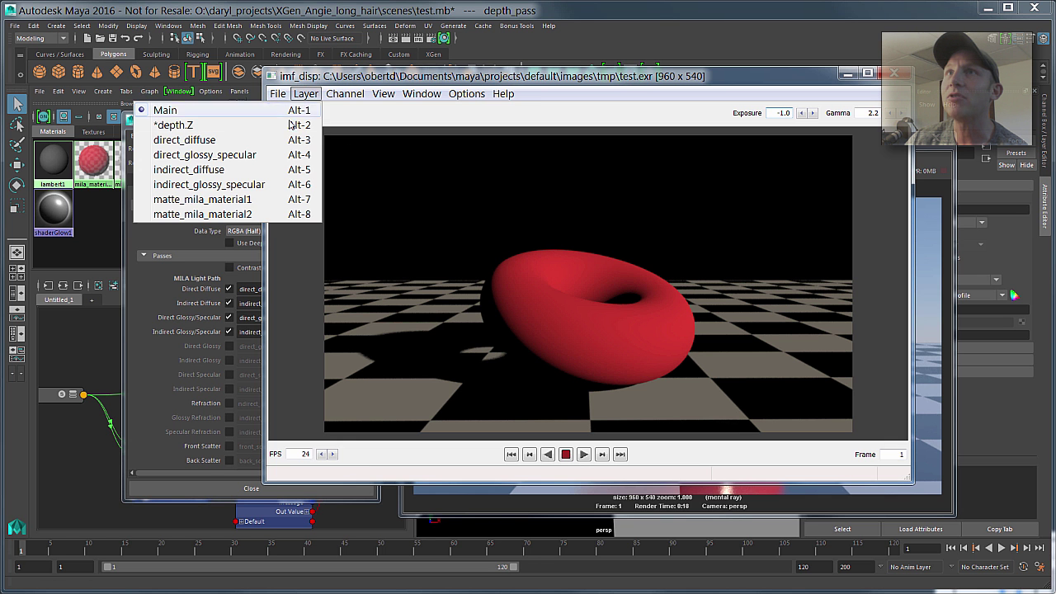
click(247, 128)
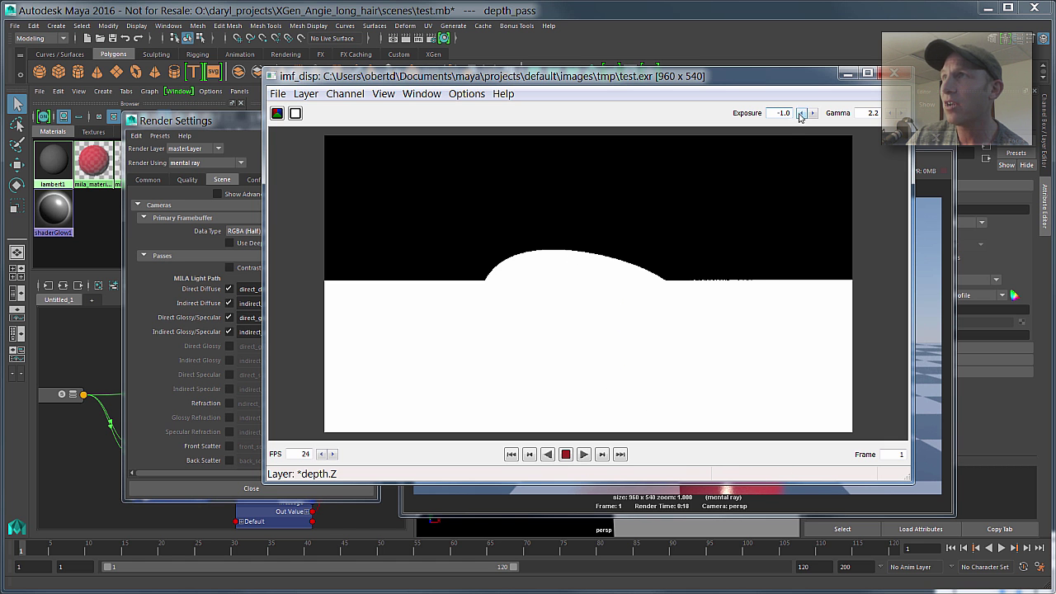
Try an exposure of -10 on the depth pass, then restore it to -1.0.
drag(790, 113, 729, 115)
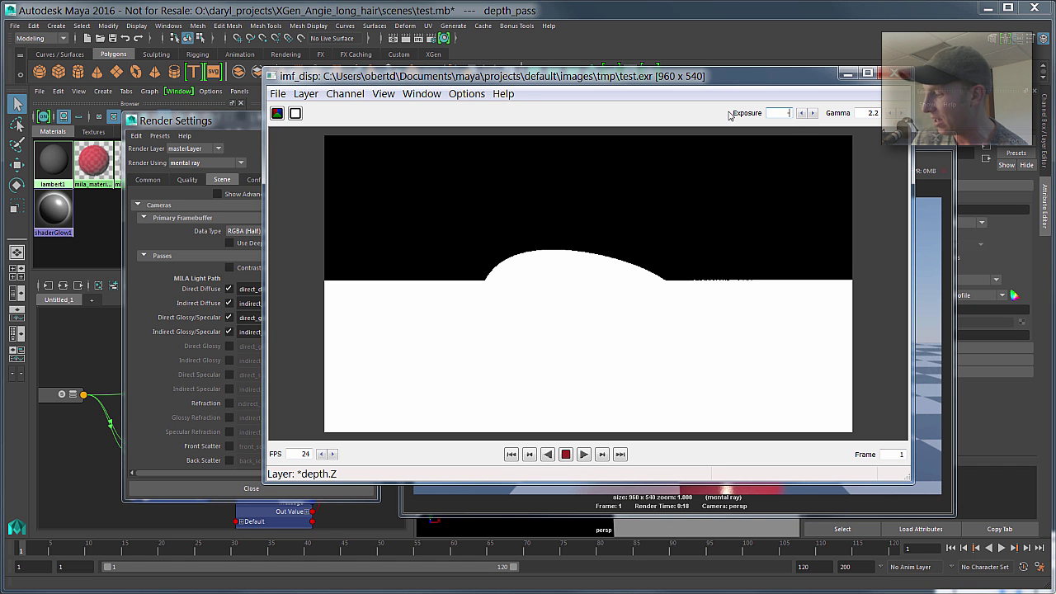
key(Return)
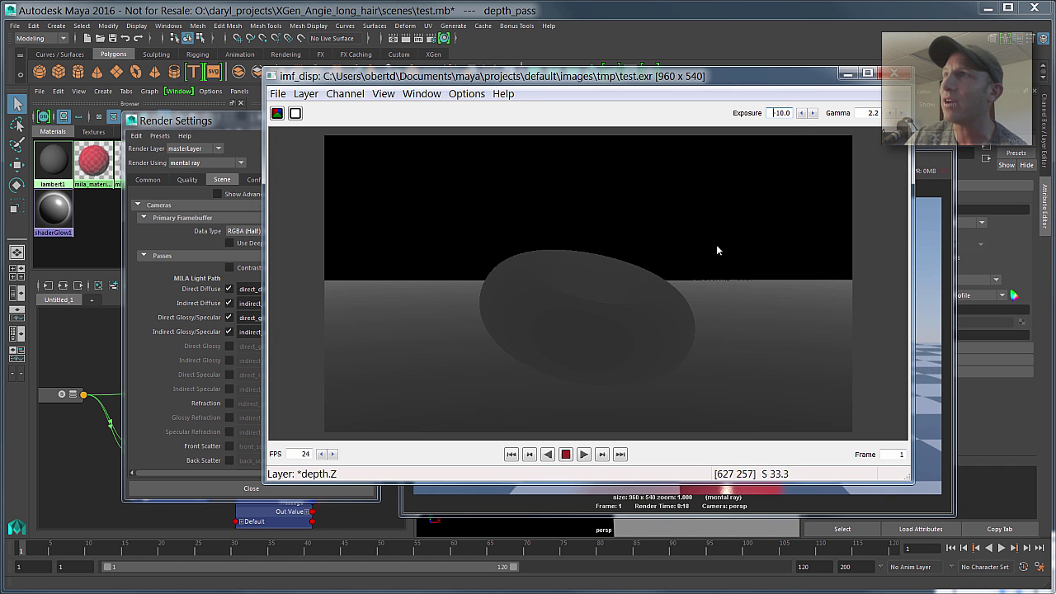
drag(790, 115, 775, 114)
key(BackSpace)
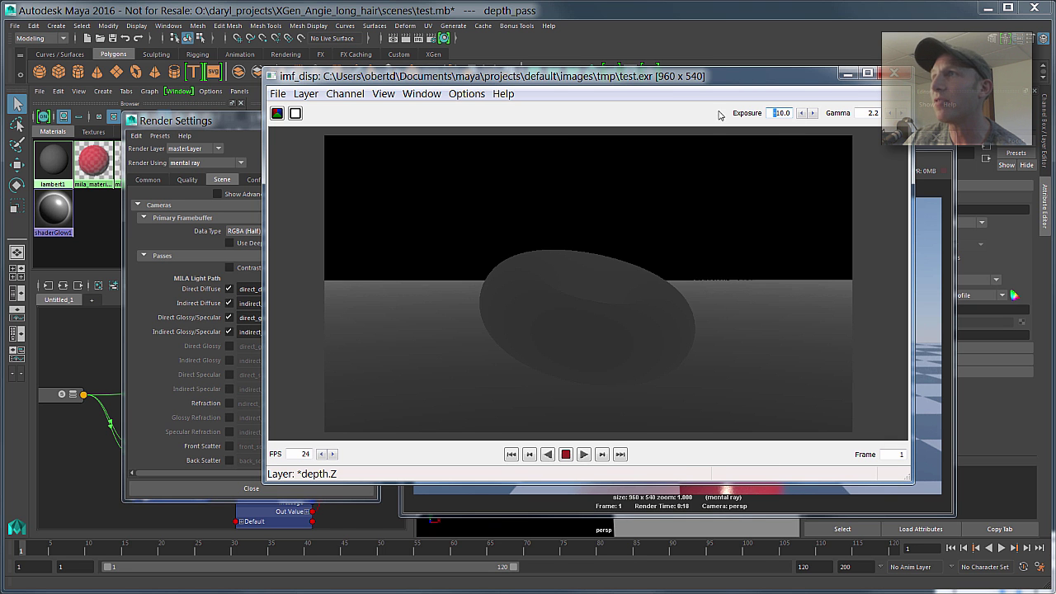
drag(771, 114, 802, 113)
text(-1)
key(Return)
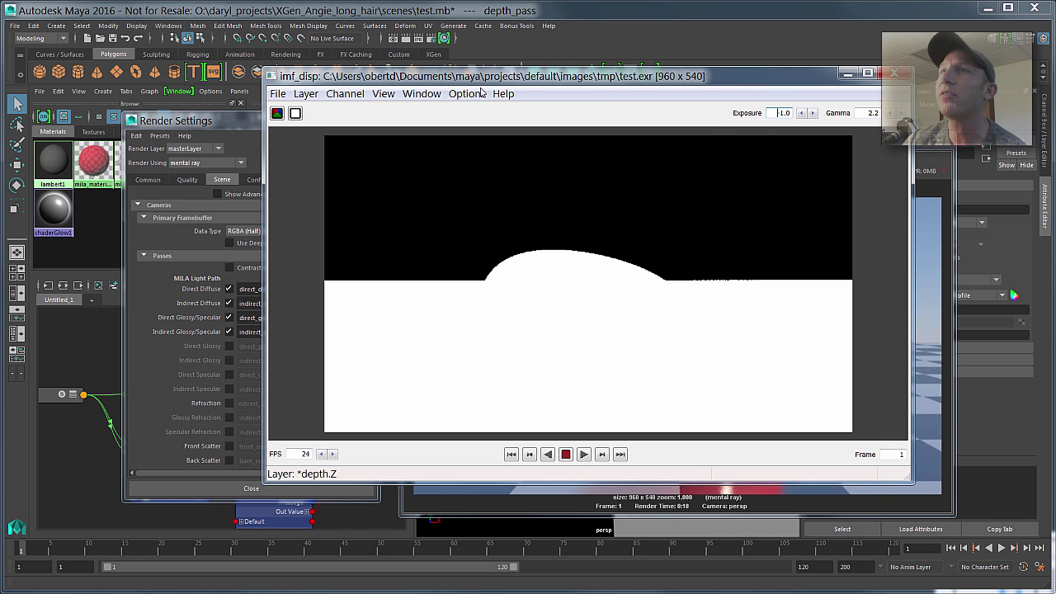
Step through direct_diffuse, direct_glossy_specular, indirect_diffuse and indirect_glossy_specular layers, adjusting exposure.
click(305, 94)
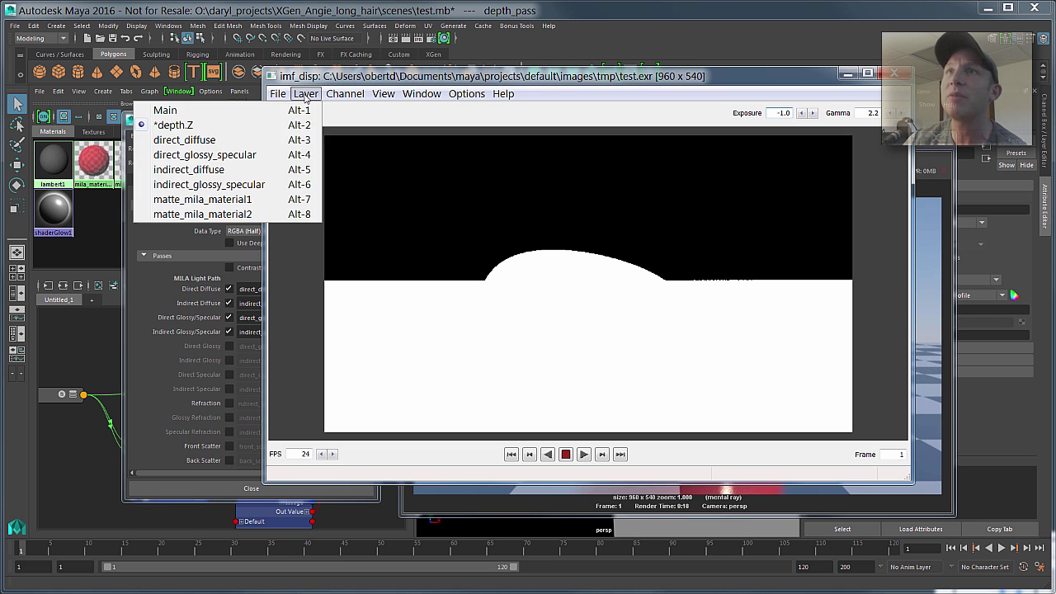
click(269, 146)
click(305, 94)
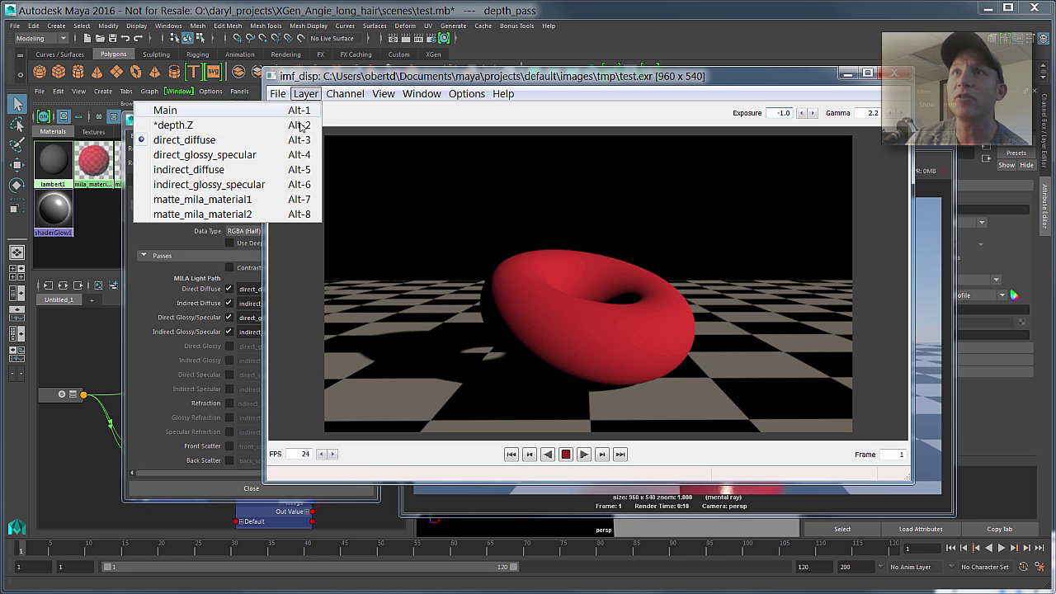
click(253, 157)
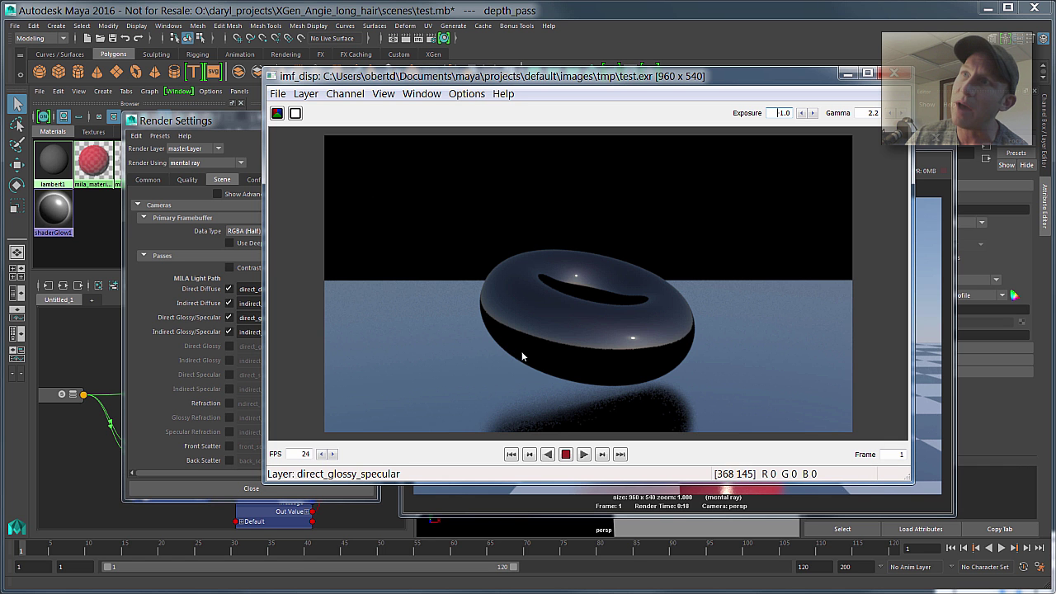
text(-)
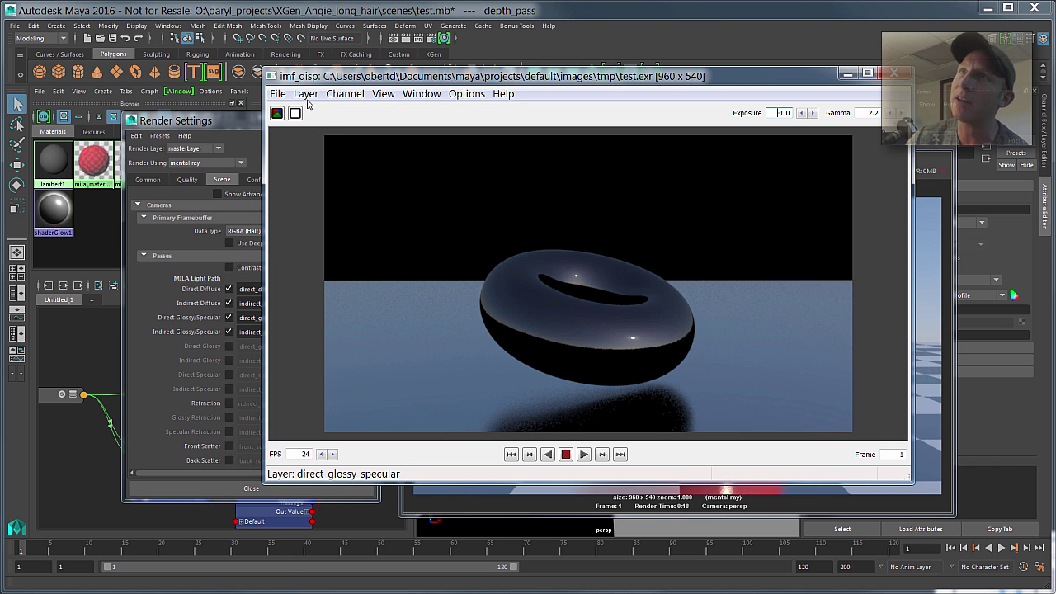
click(305, 94)
click(245, 173)
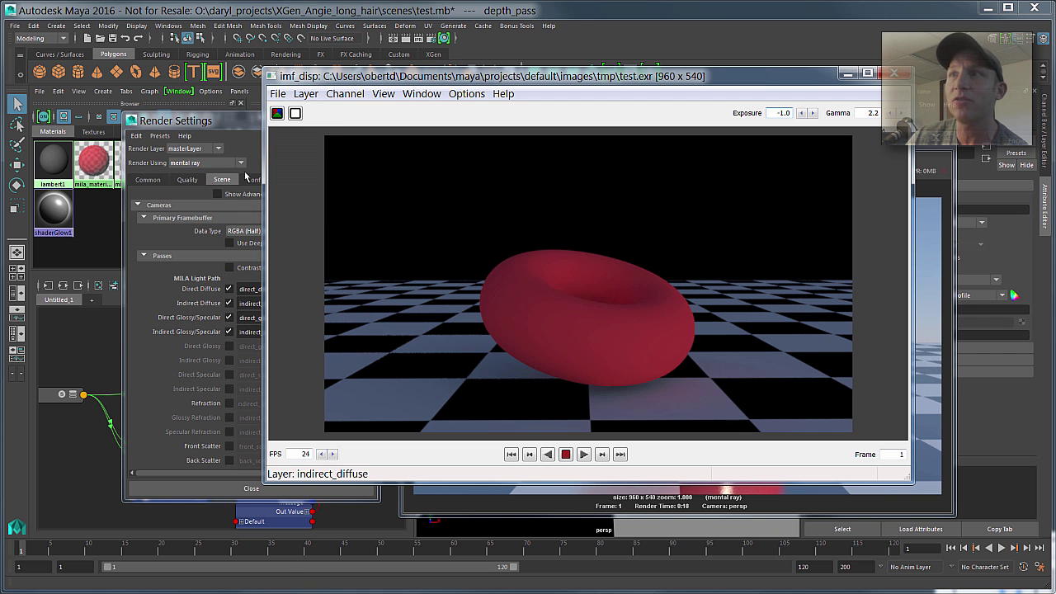
click(306, 93)
click(251, 197)
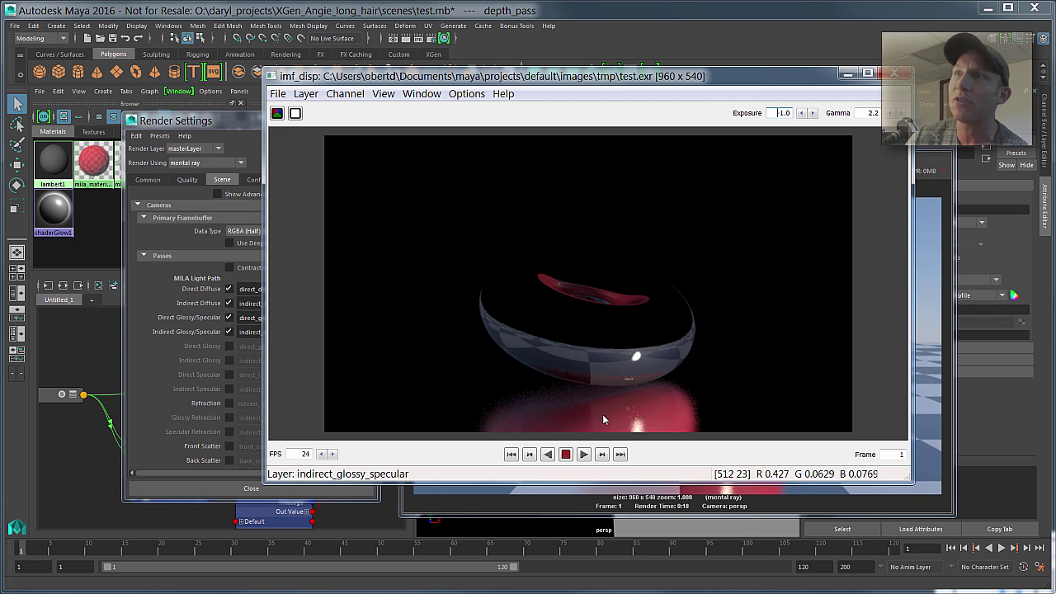
key(BackSpace)
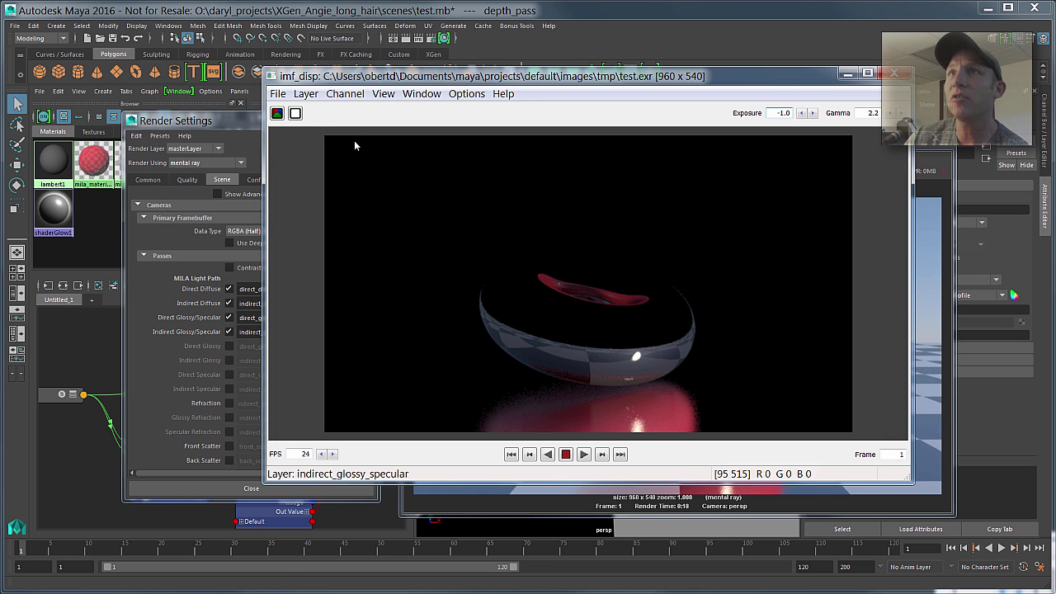
View the matte_mila_material1 and matte_mila_material2 layers, then close imf_disp.
click(306, 94)
click(232, 205)
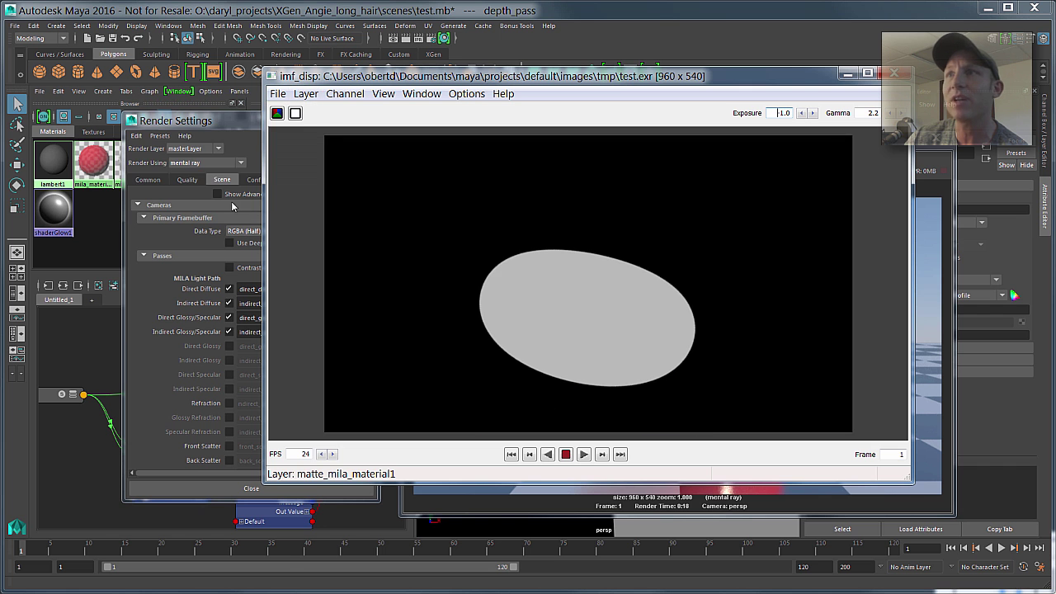
click(306, 95)
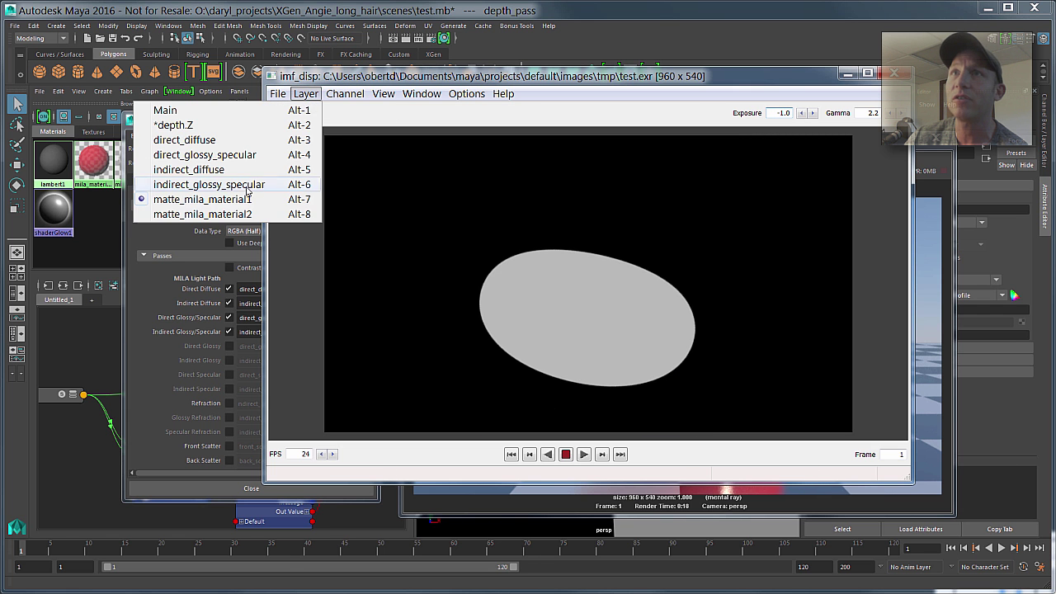
click(228, 213)
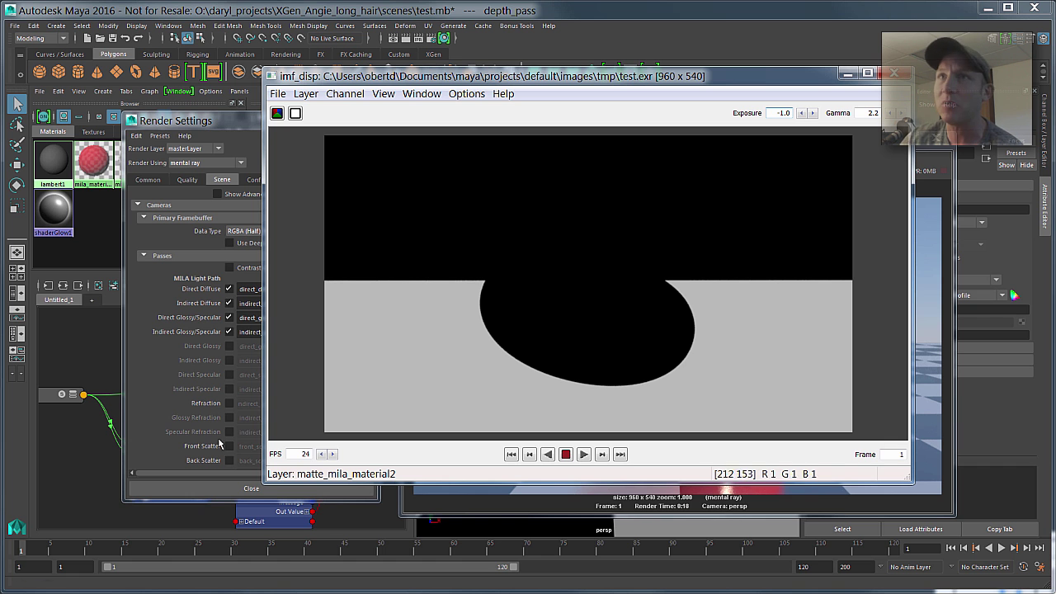
text(-)
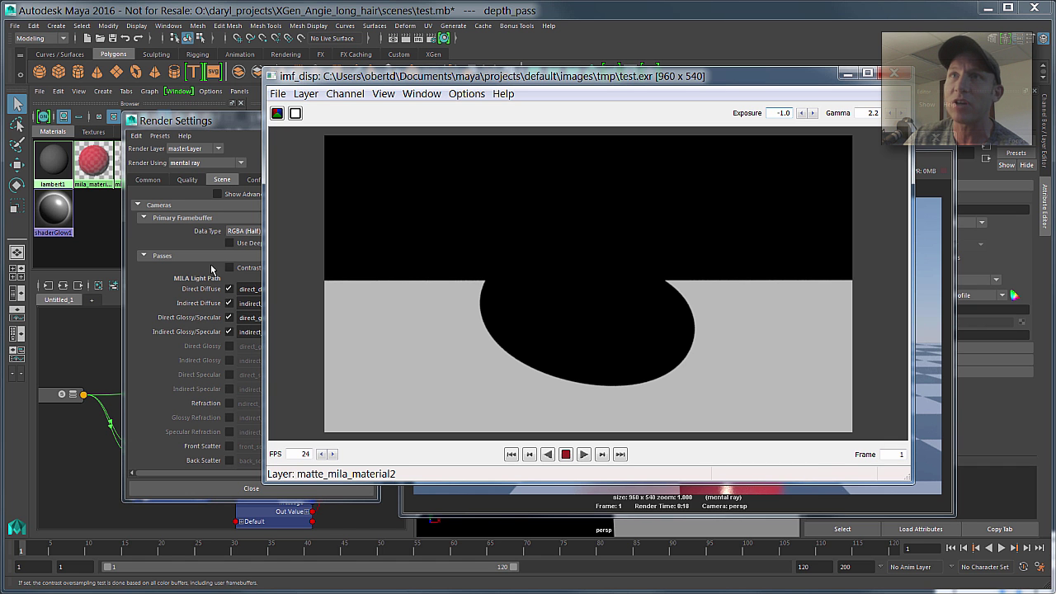
click(893, 74)
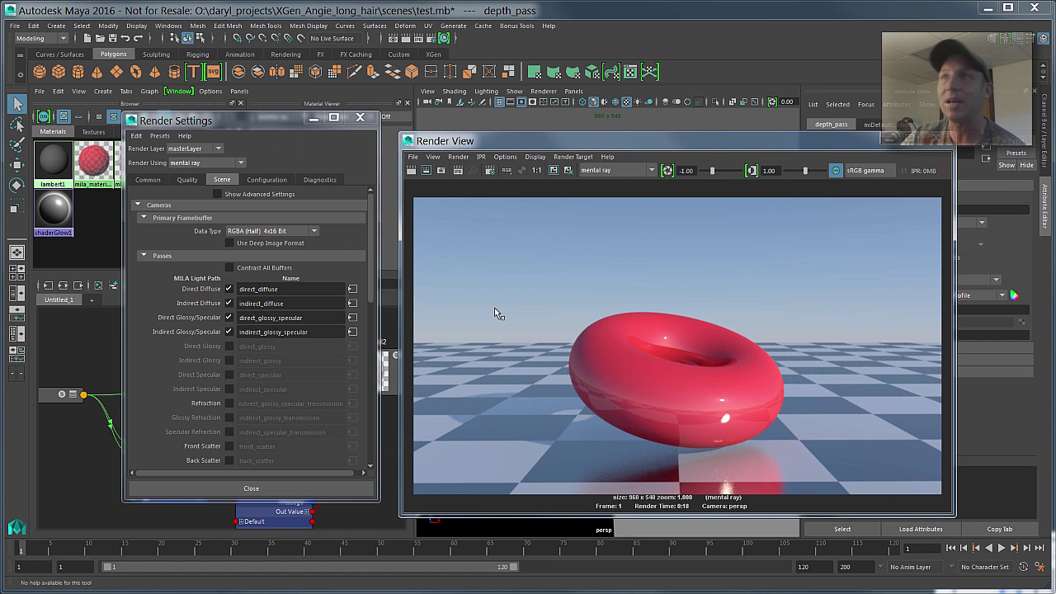
Close the Render View and check the render Layer Editor's Contribution and Options menus.
click(947, 141)
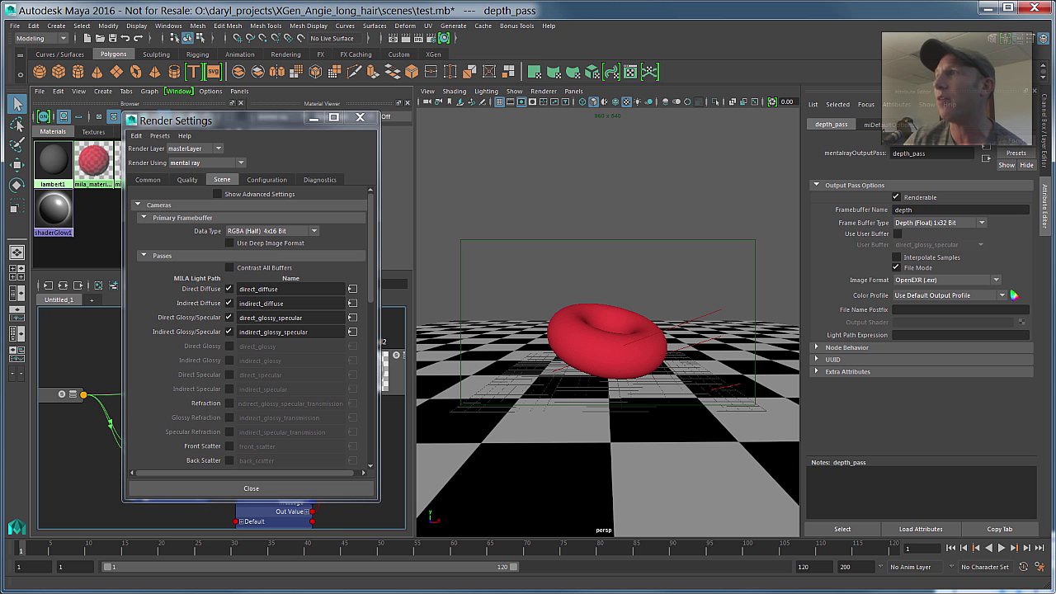
key(ctrl+a)
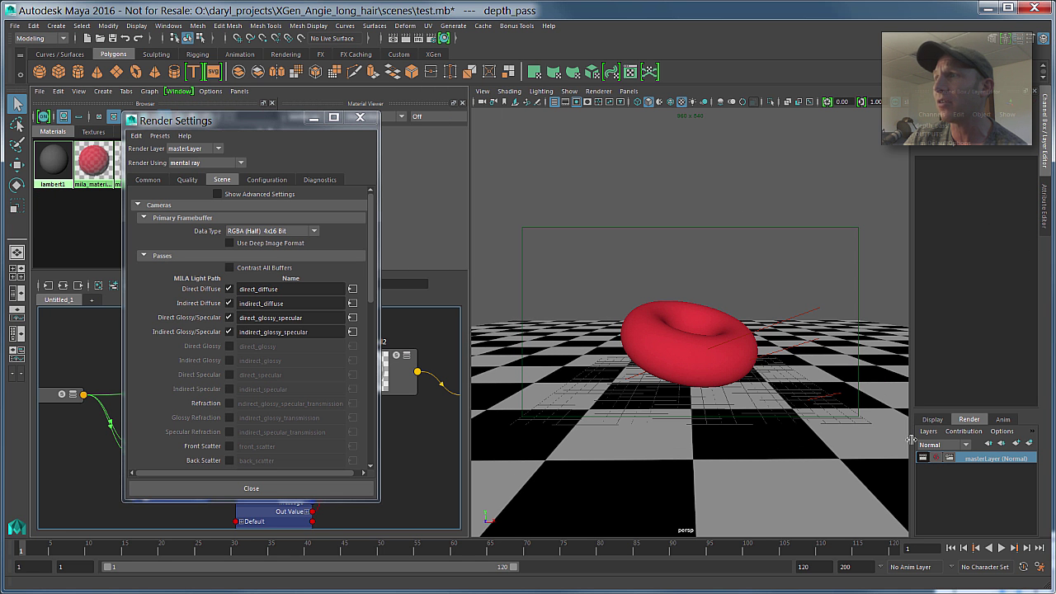
click(964, 430)
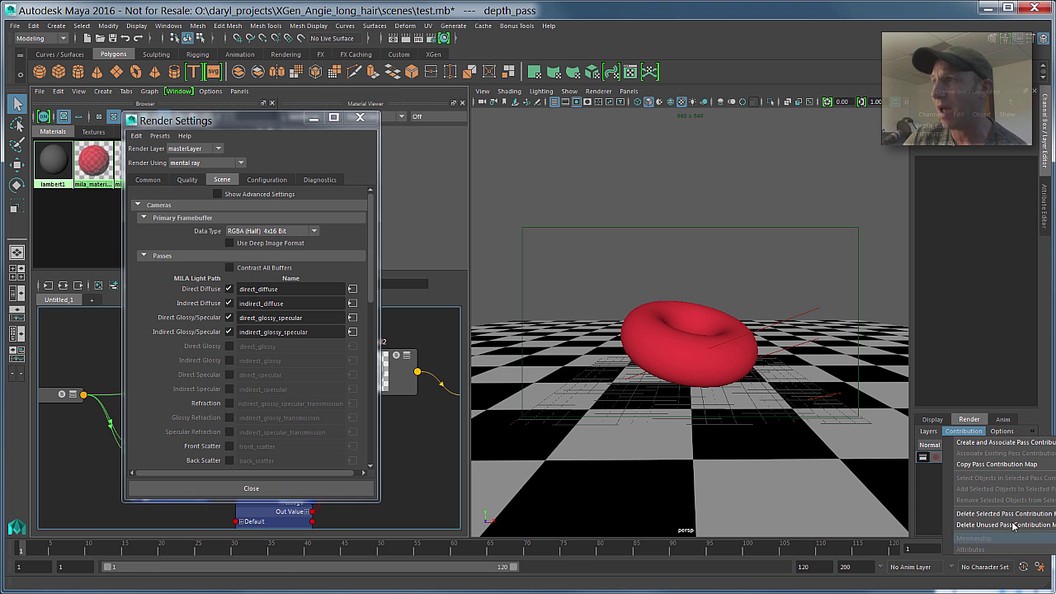
click(1001, 430)
click(799, 313)
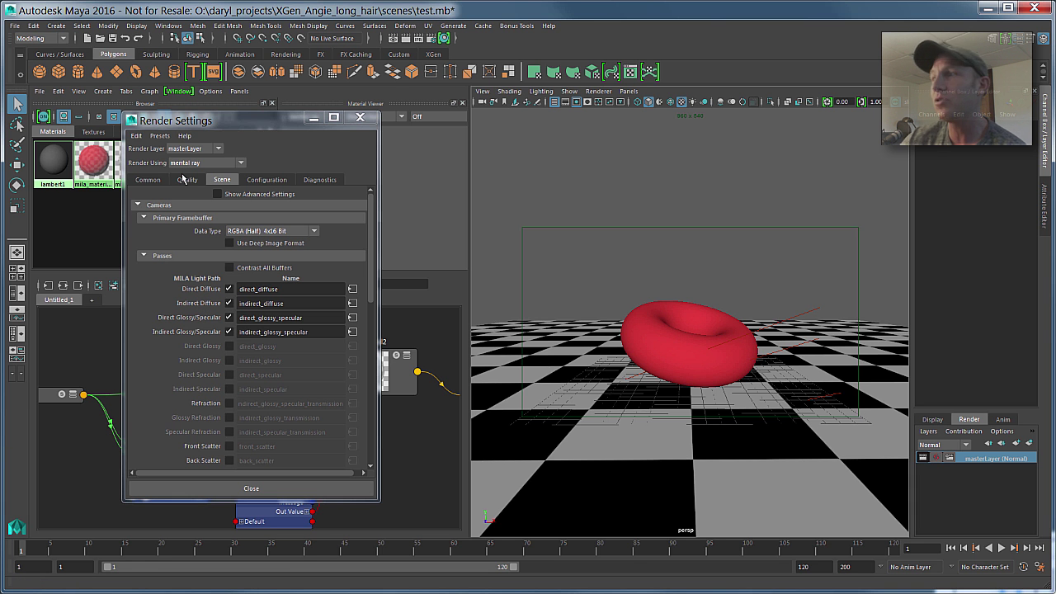
Enable Show Maya Legacy Passes in Rendering preferences and open the Render Settings Passes tab.
click(1040, 568)
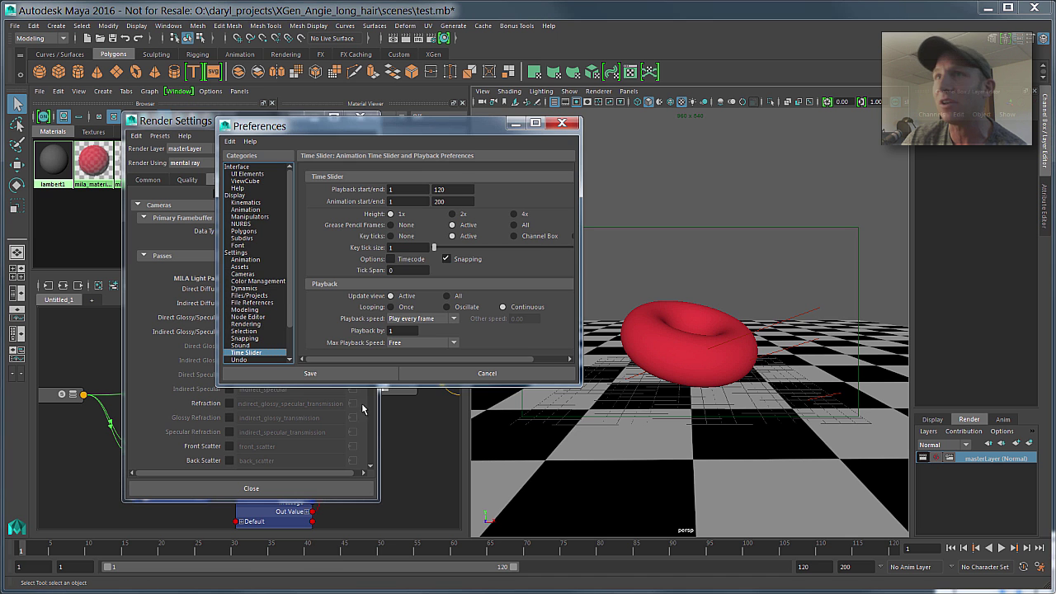
click(248, 324)
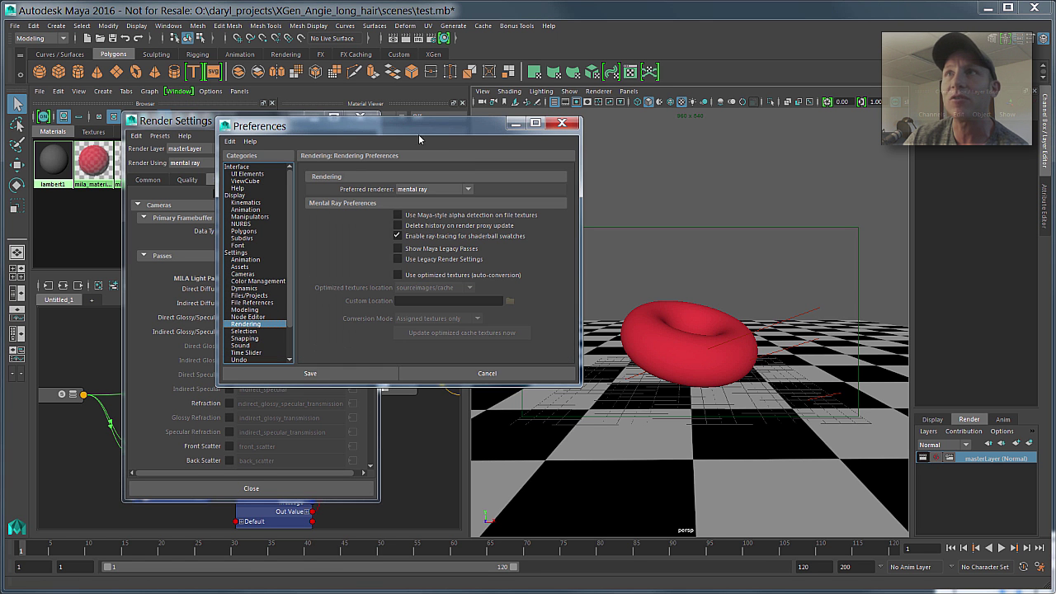
drag(416, 125, 713, 147)
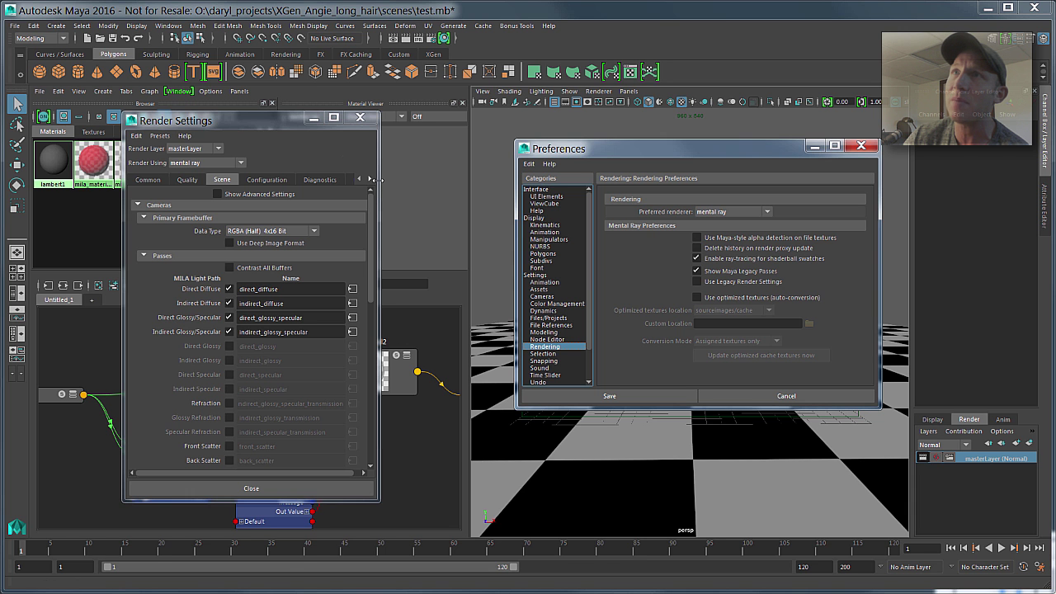
drag(373, 180, 405, 180)
click(363, 181)
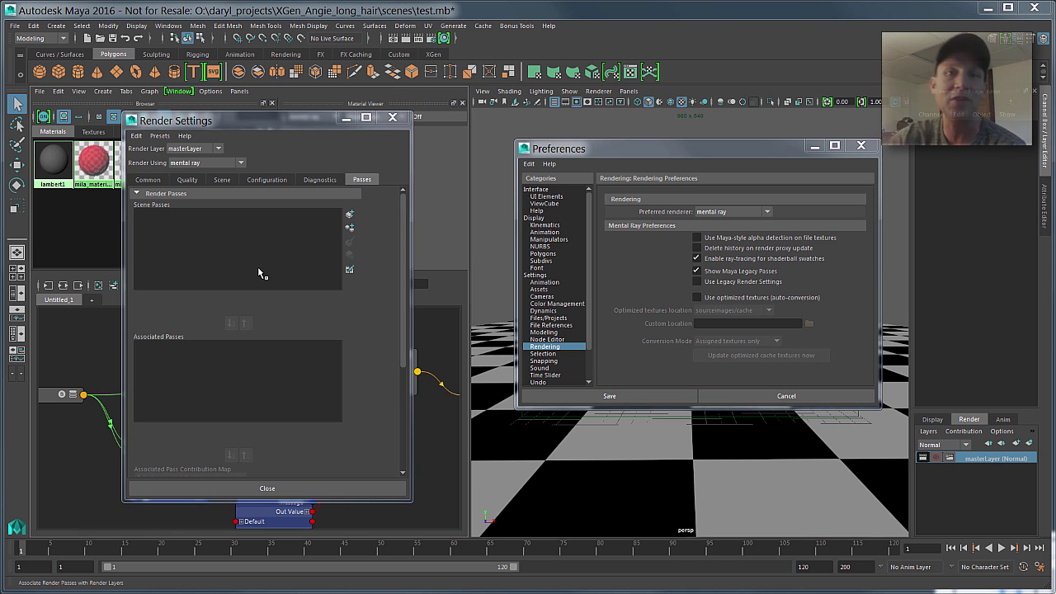
click(366, 300)
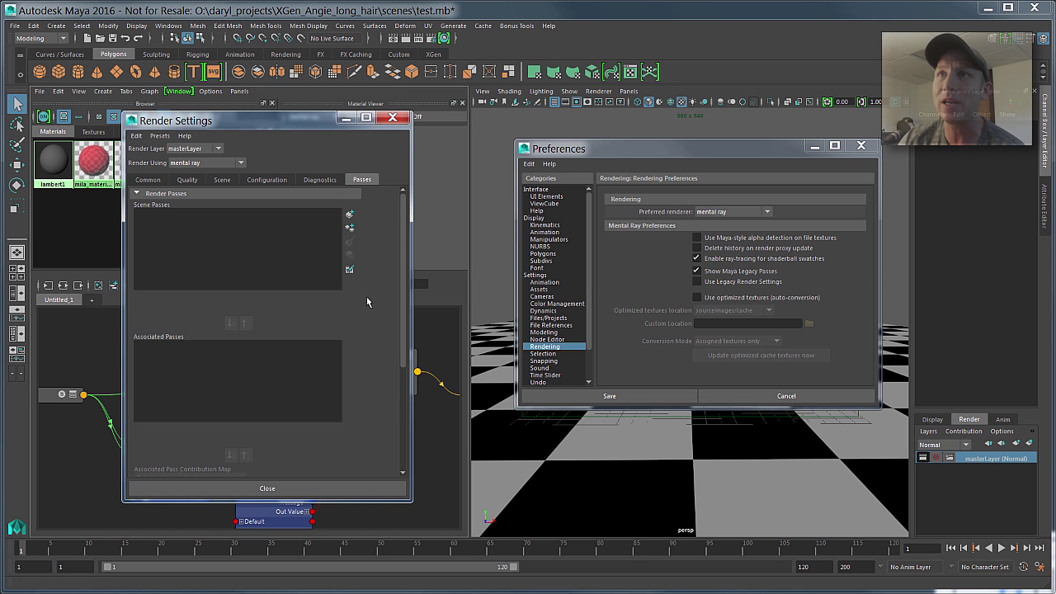